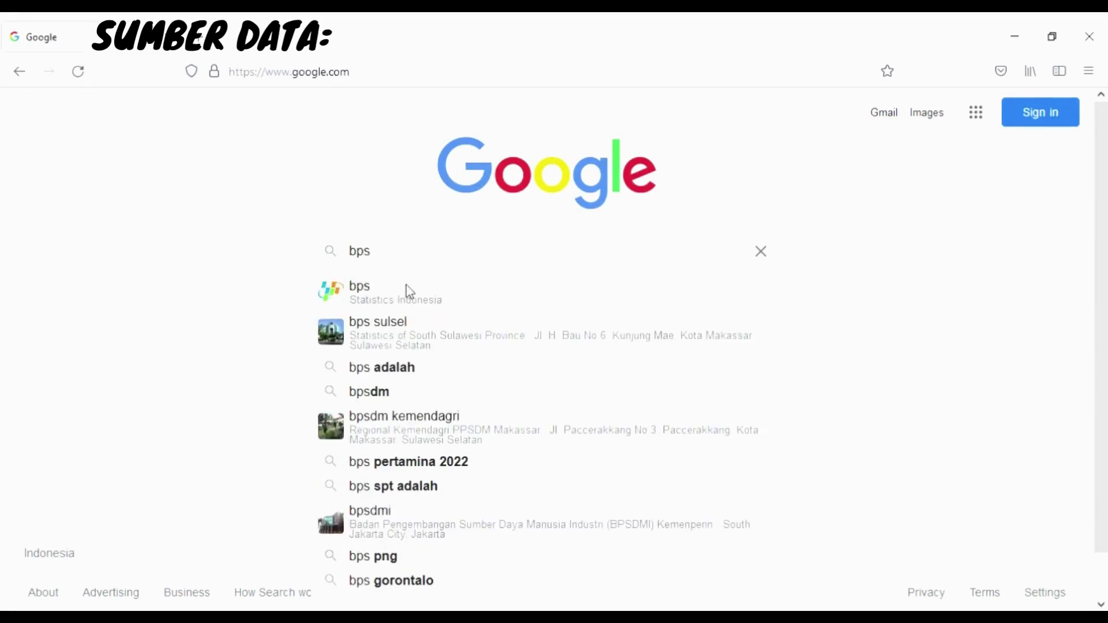
Step: Search Google for bps and open the Badan Pusat Statistik website from the results
left_click(408, 292)
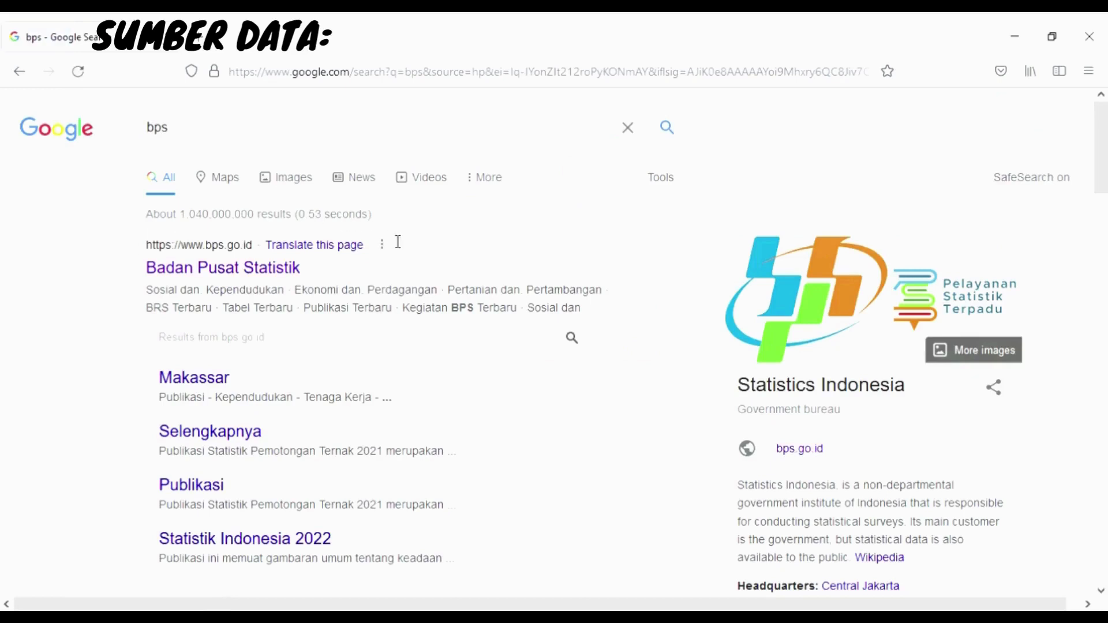
left_click(233, 277)
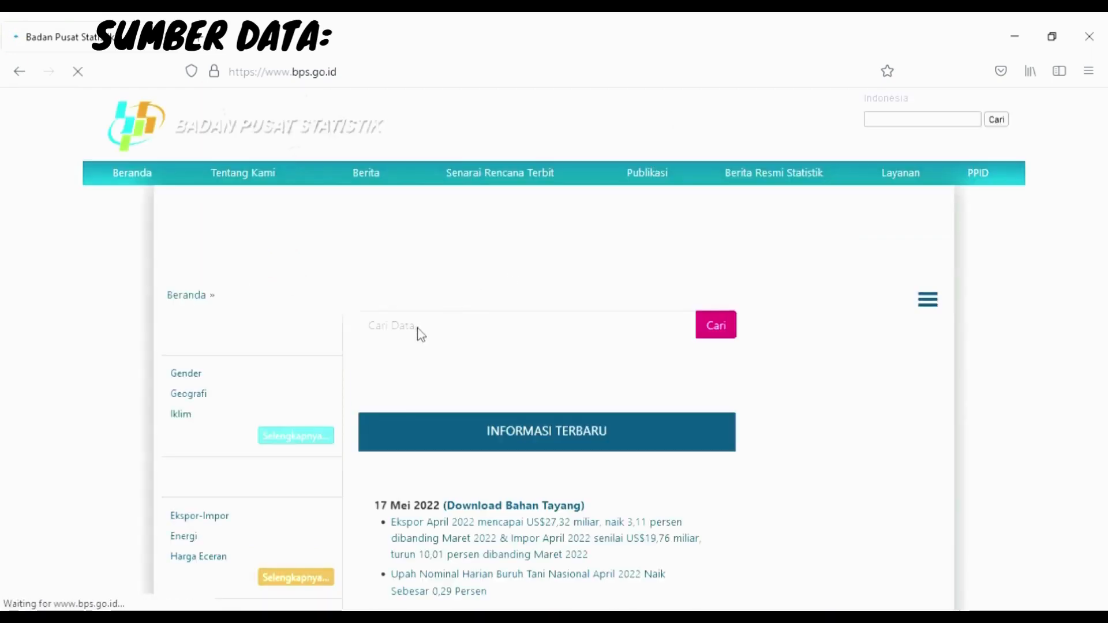
Step: Dismiss the Call for Papers pop-up and search the BPS site data for "manado dalam data"
left_click(425, 335)
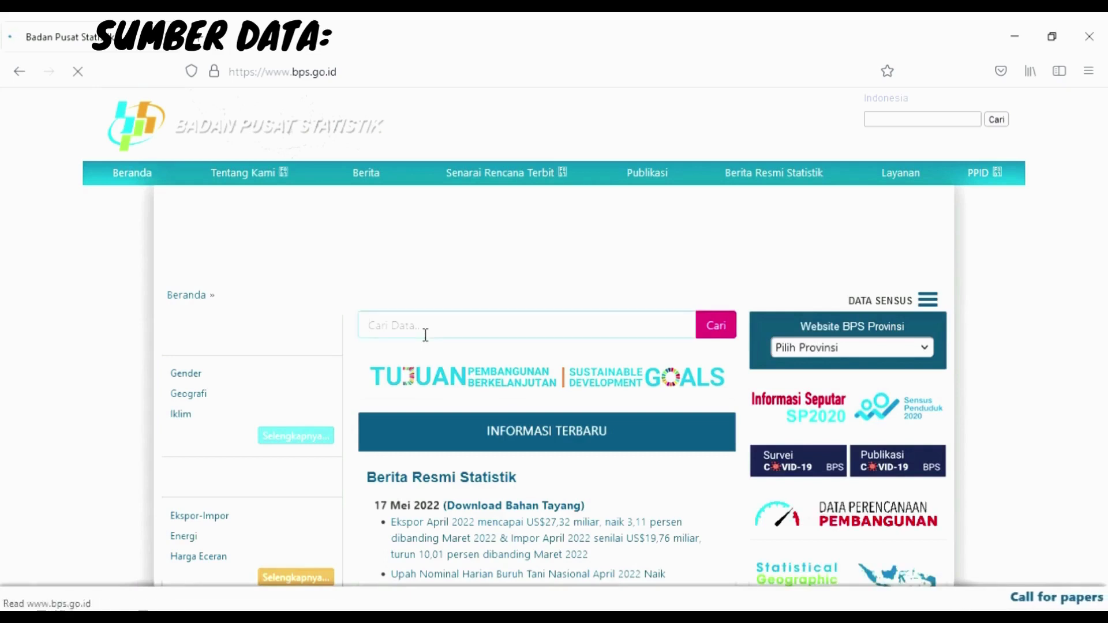
type("manad")
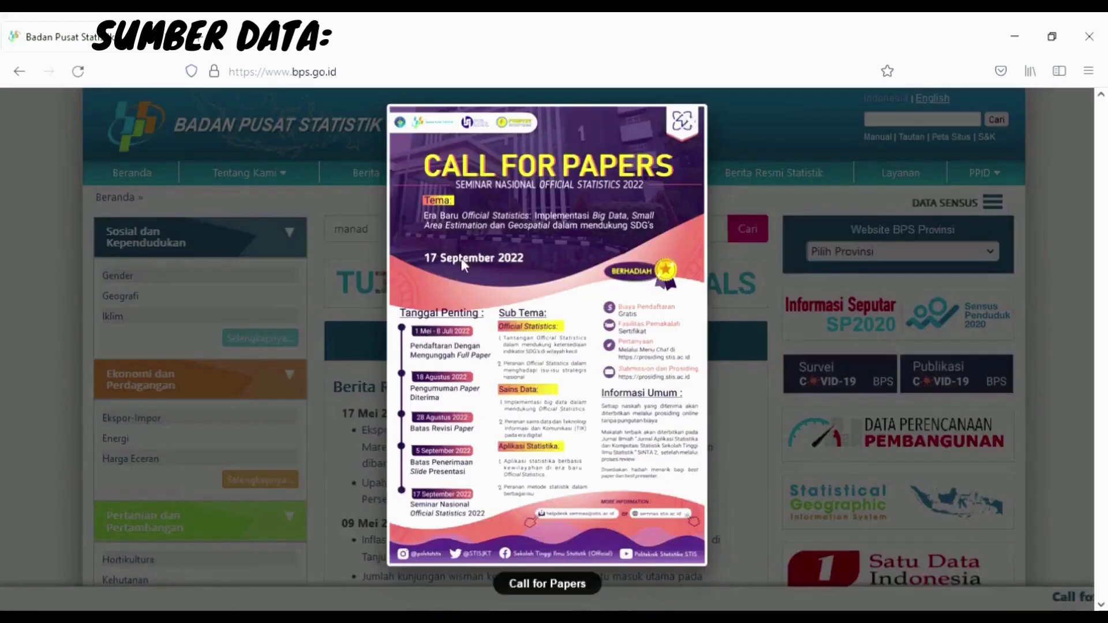
left_click(689, 123)
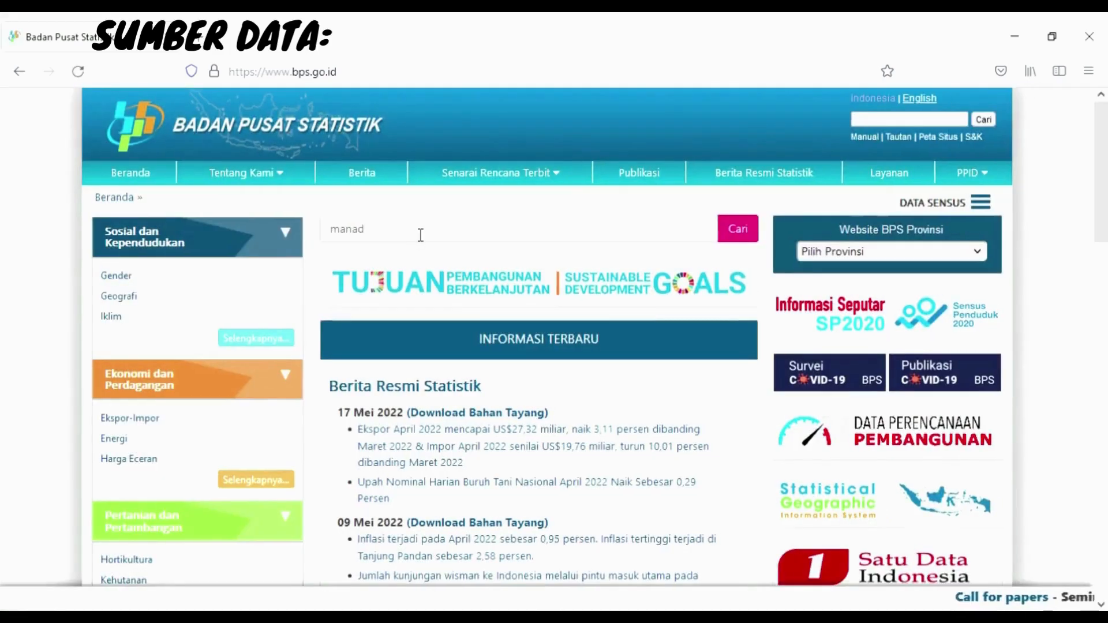
left_click(421, 235)
type("o")
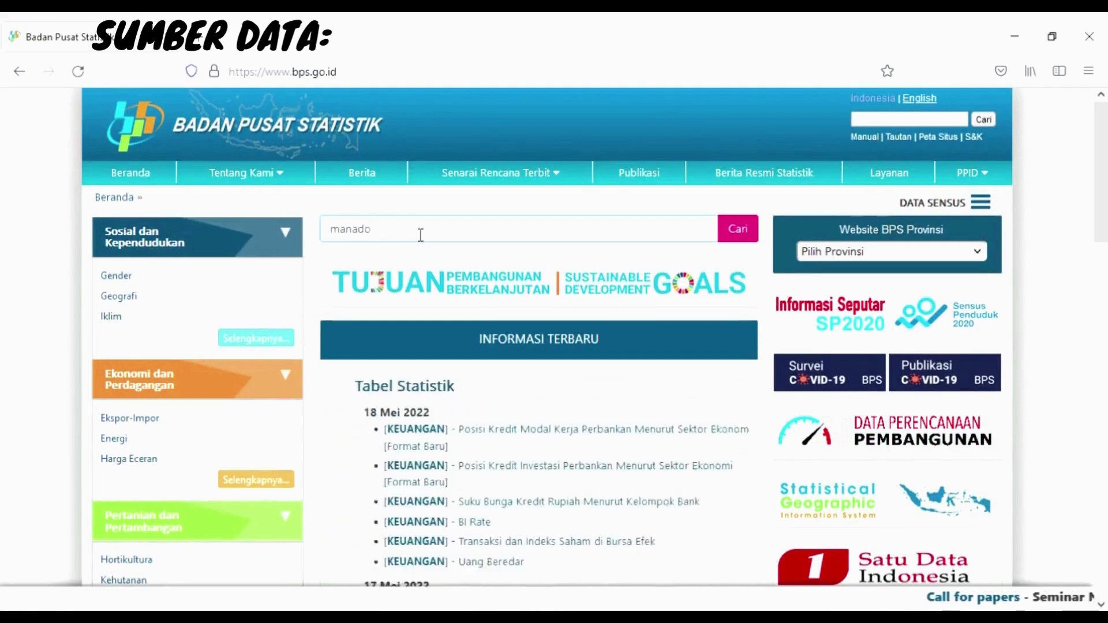
type(" dalam angka")
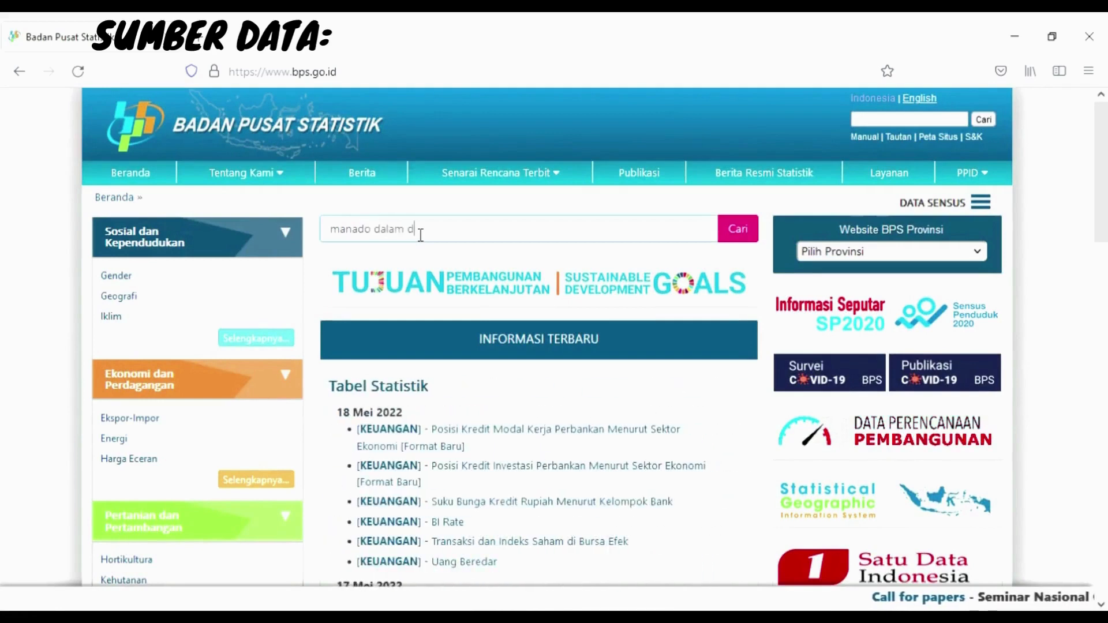
key("Return")
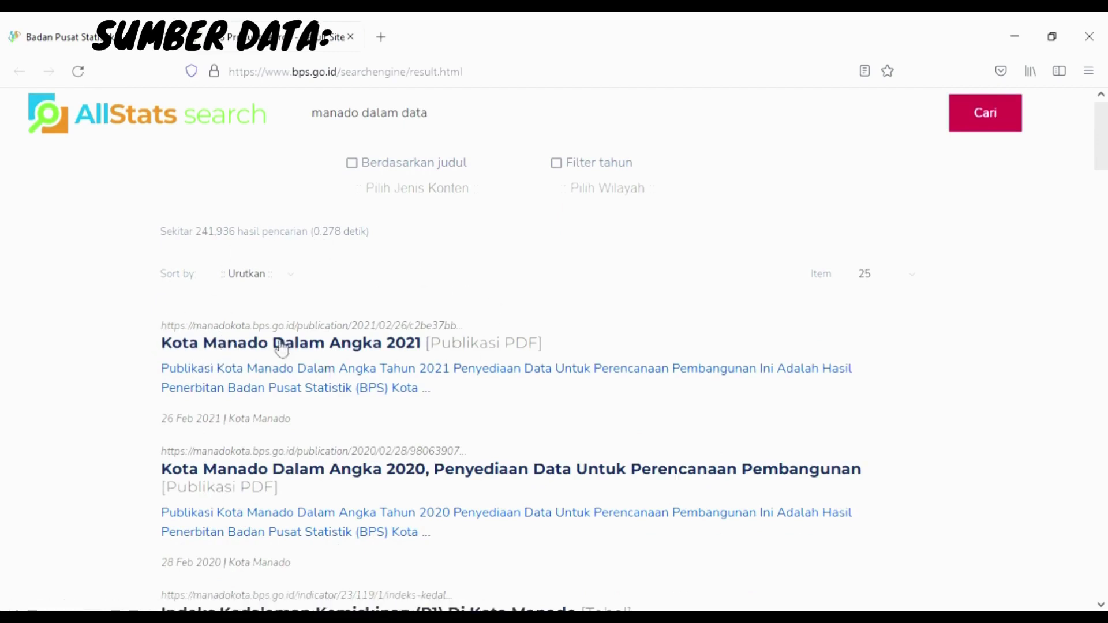
Step: Open the Kota Manado Dalam Angka 2021 publication, dismiss its pop-up and download the publication PDF
left_click(338, 346)
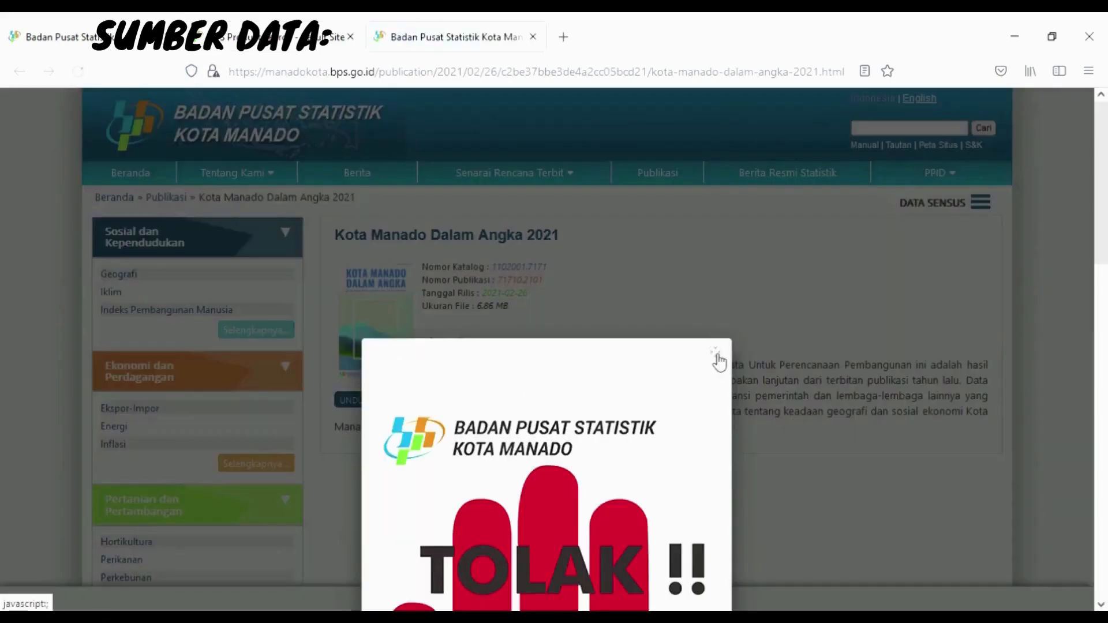
left_click(714, 354)
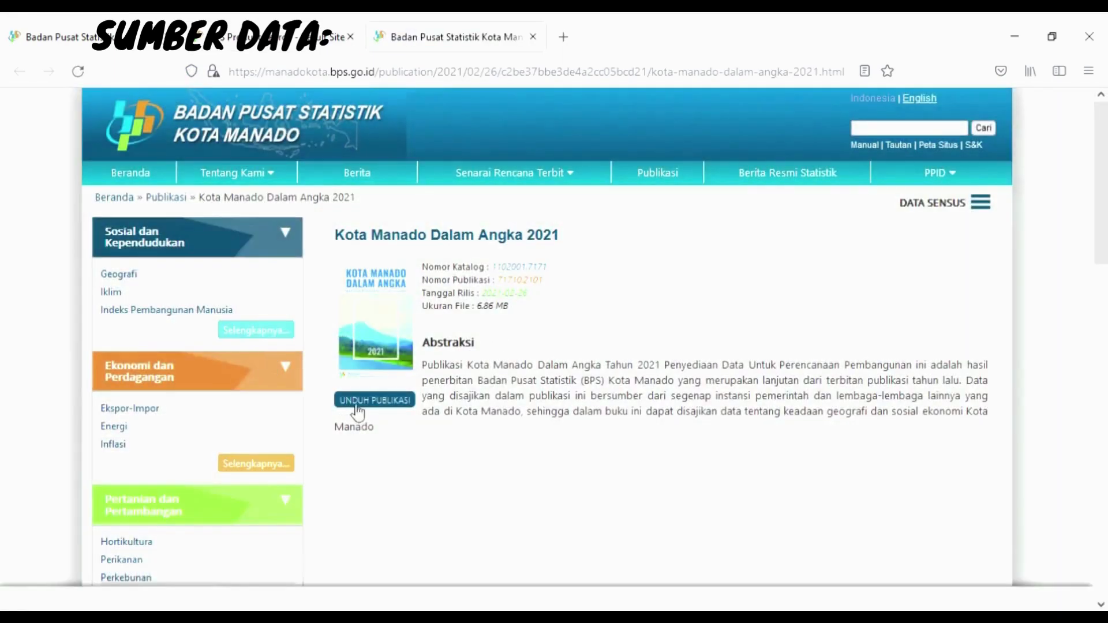
scroll(479, 431, "down", 2)
scroll(479, 432, "up", 2)
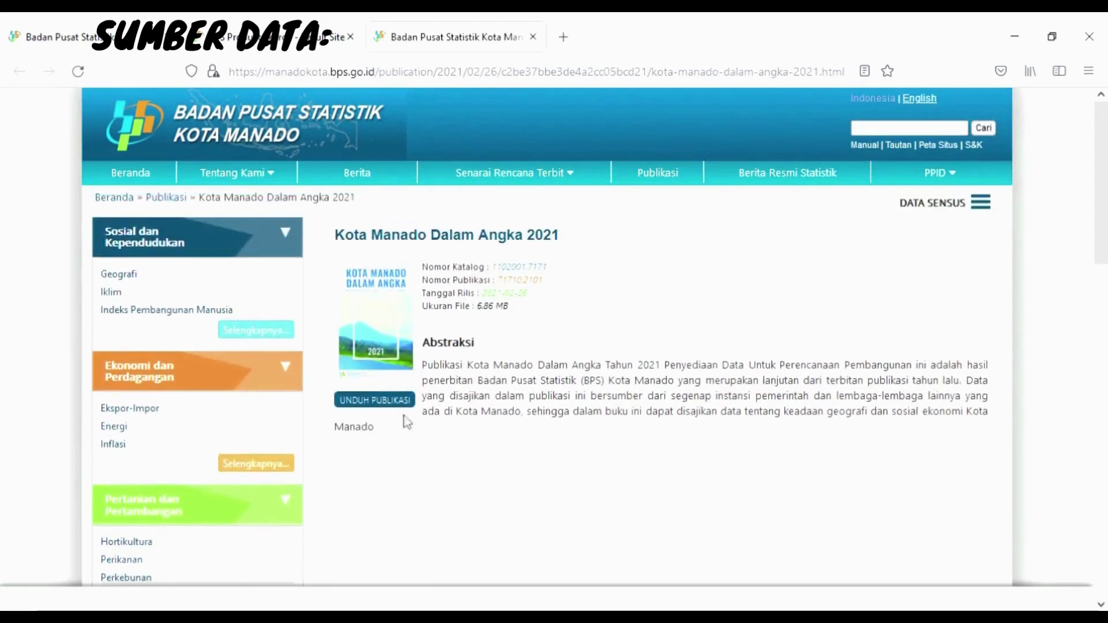
left_click(359, 404)
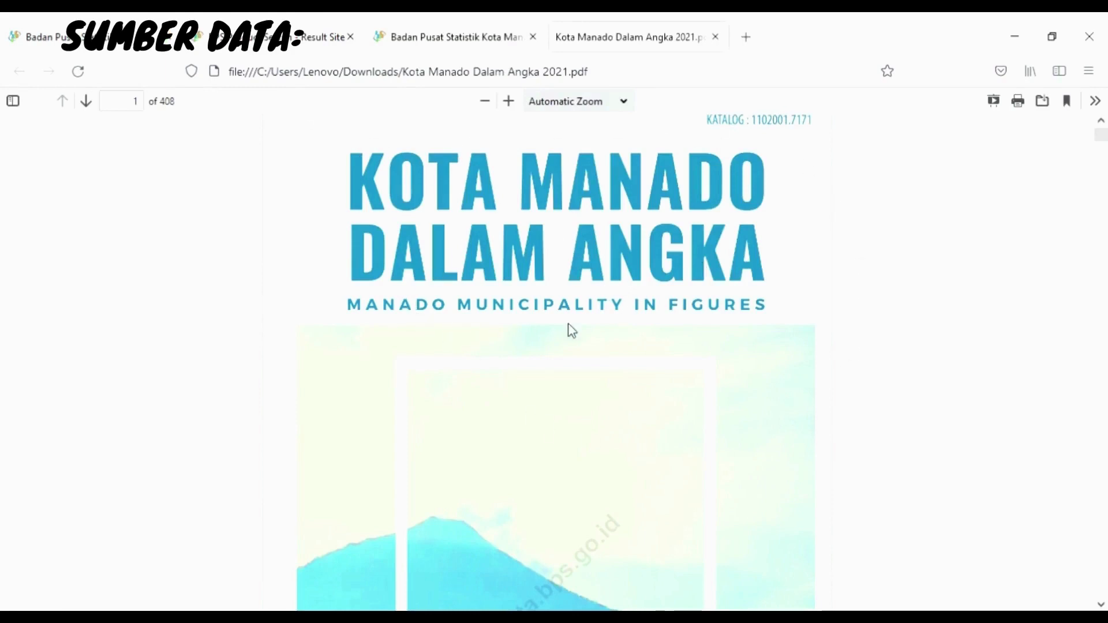
Step: Look through the opening pages of the Kota Manado Dalam Angka 2021 PDF up to its table of contents
scroll(574, 327, "down", 5)
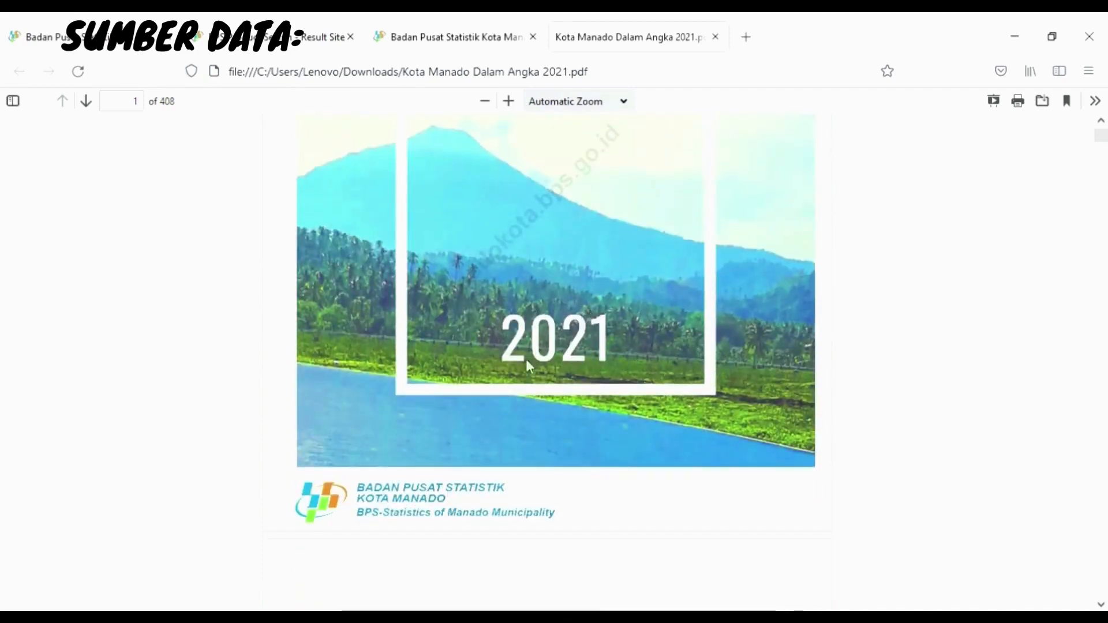
scroll(525, 370, "down", 6)
scroll(529, 406, "down", 2)
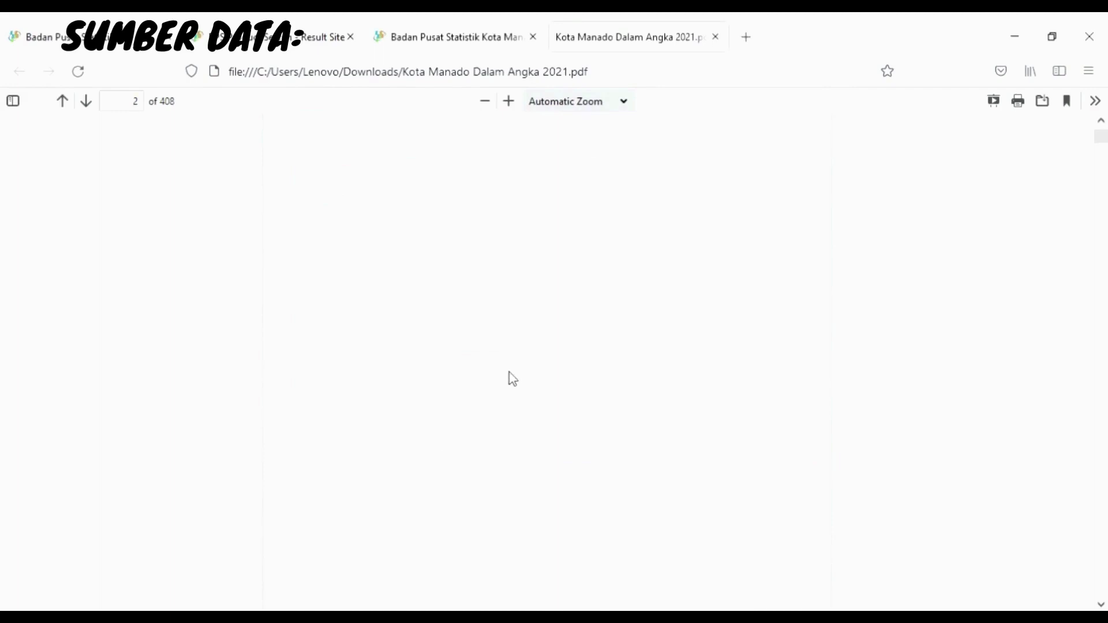
scroll(514, 381, "down", 3)
scroll(521, 389, "down", 15)
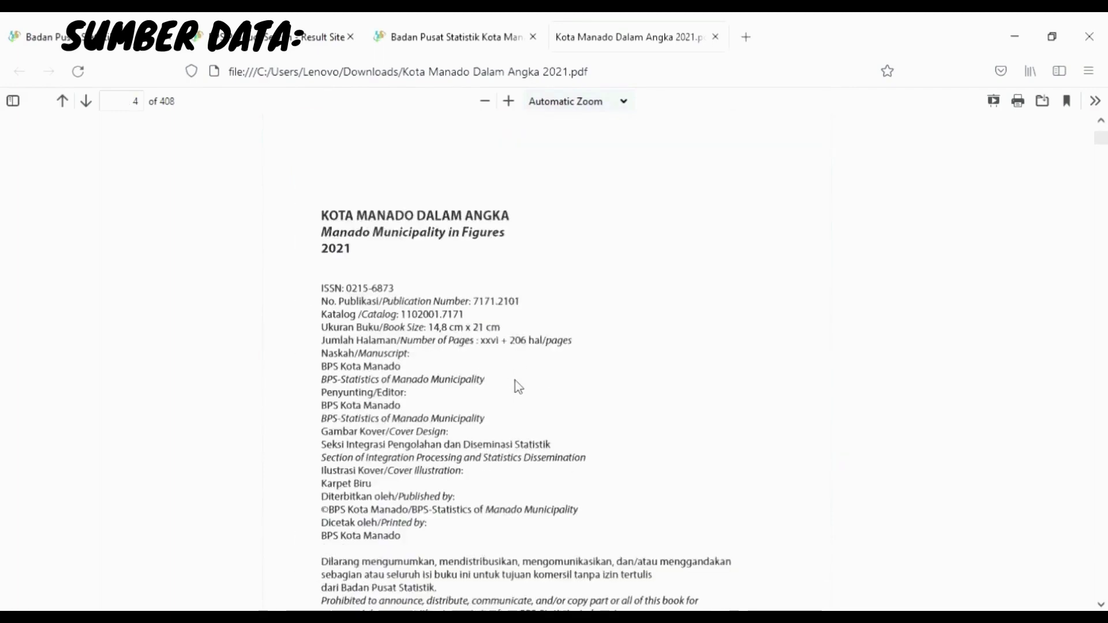
scroll(515, 380, "down", 12)
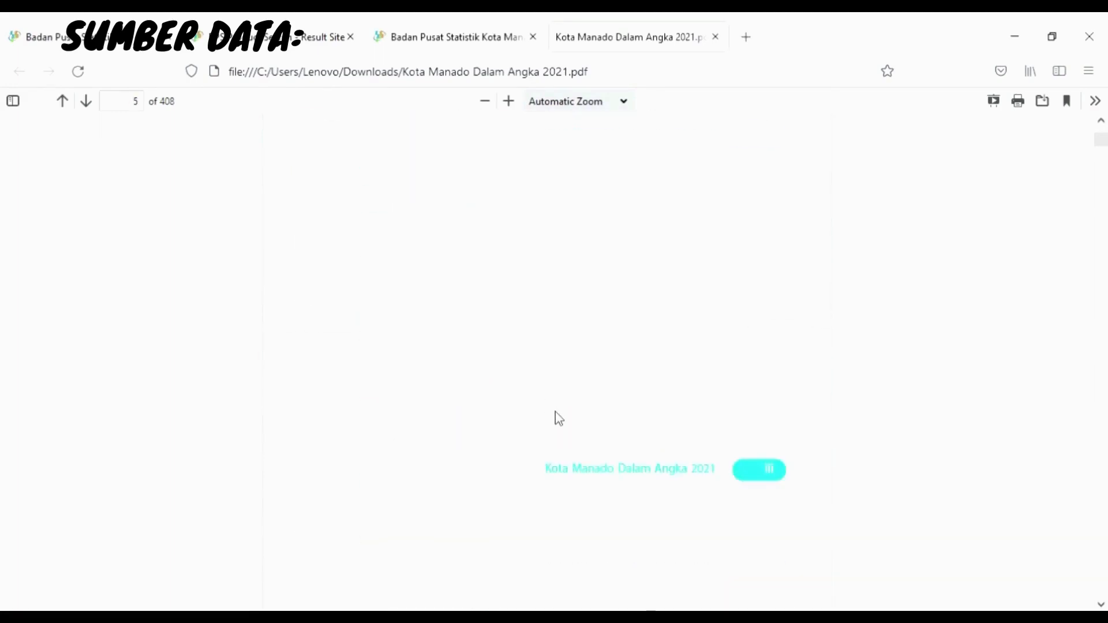
scroll(559, 418, "down", 15)
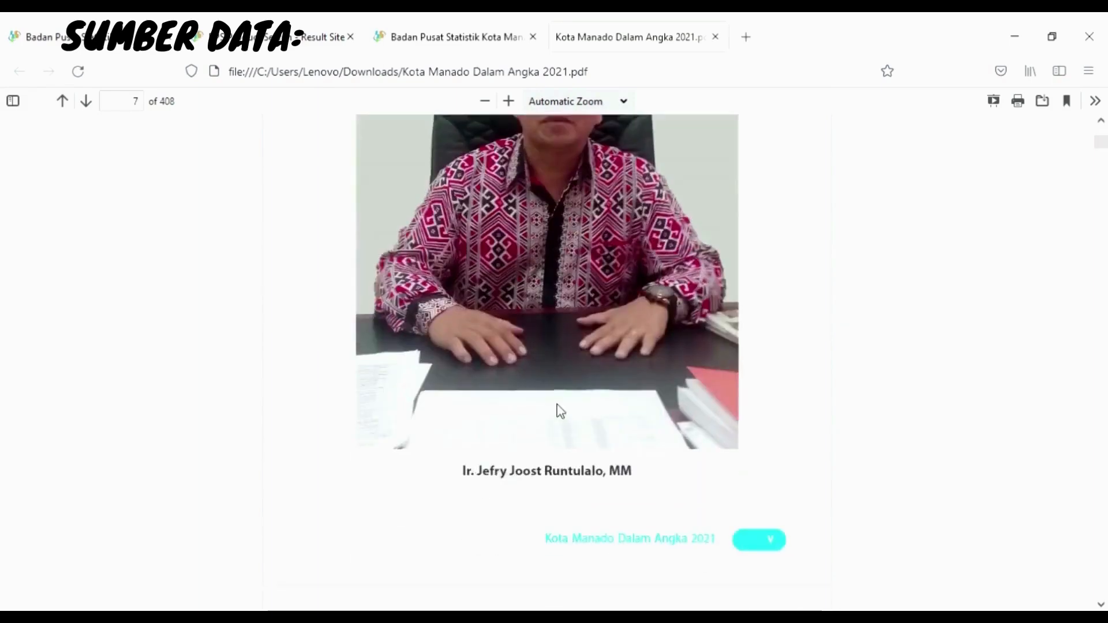
scroll(571, 392, "down", 12)
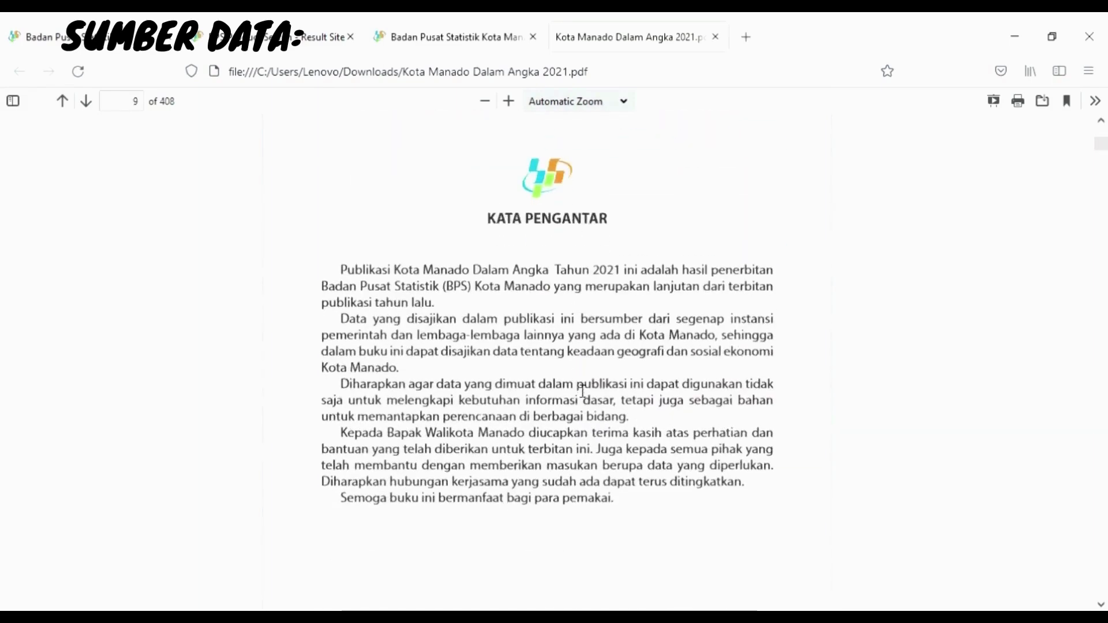
scroll(571, 385, "down", 14)
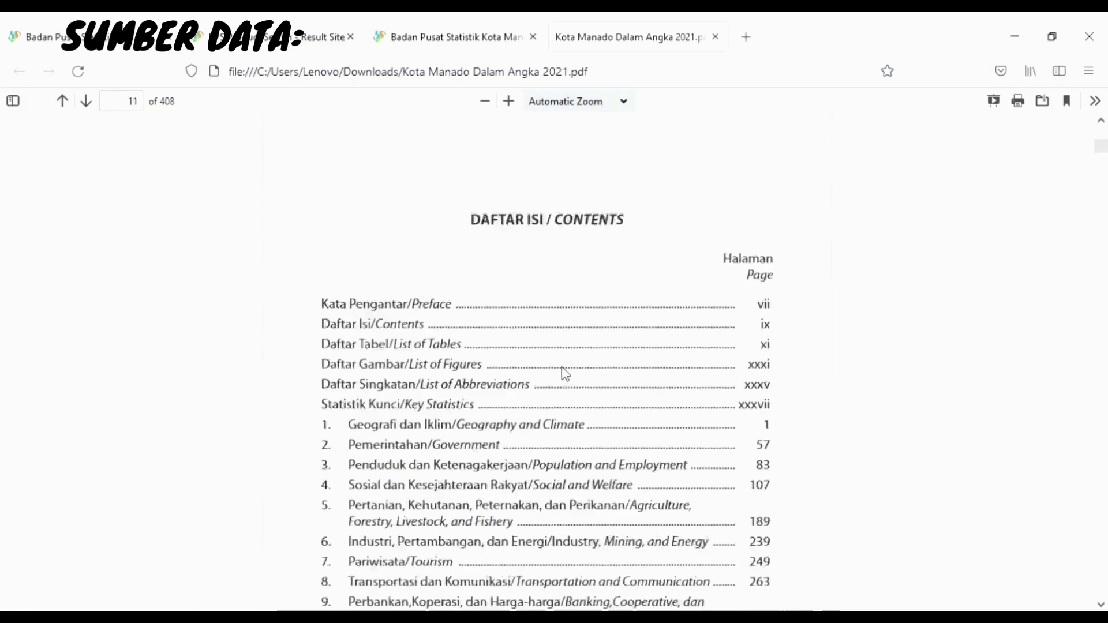
scroll(569, 370, "down", 10)
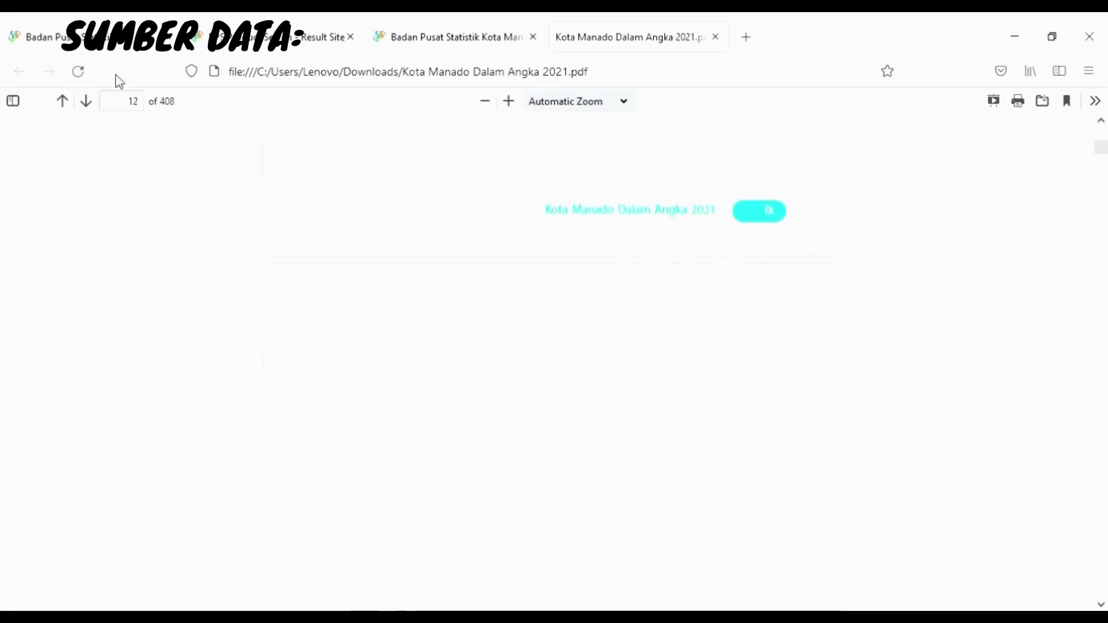
Step: Go to page 139 of the Kota Manado Dalam Angka 2021 PDF
left_click(139, 107)
type("13")
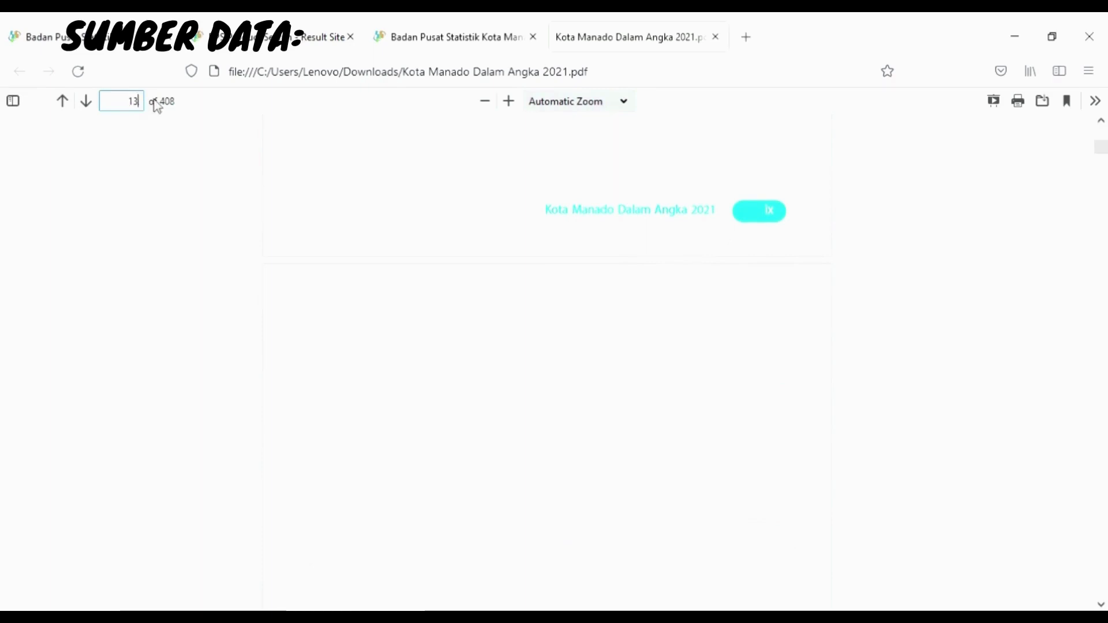
type("9")
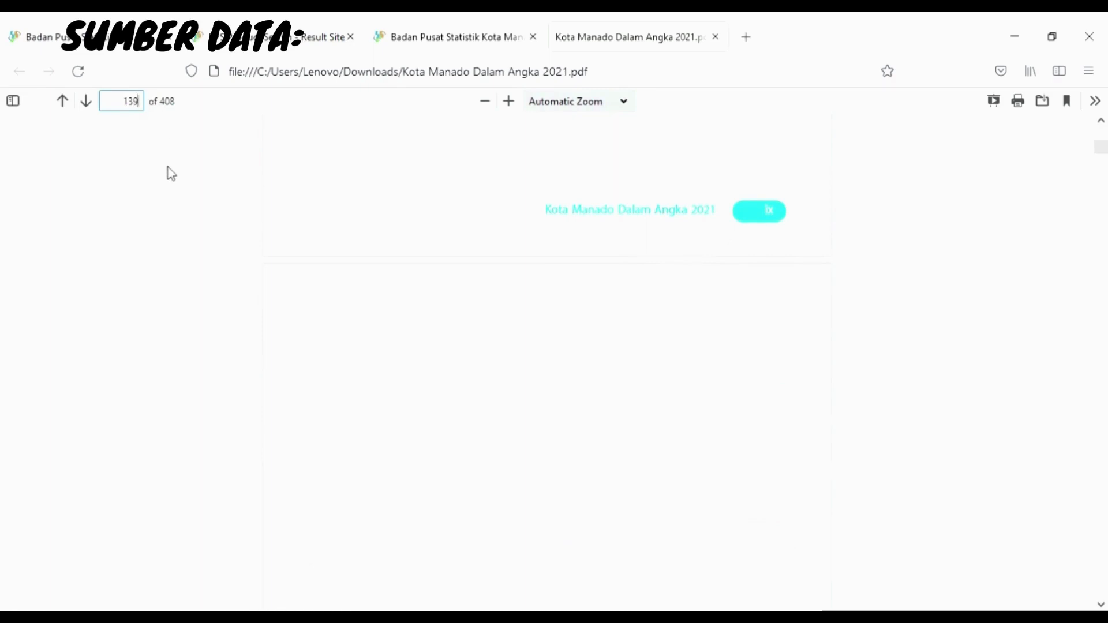
key("Return")
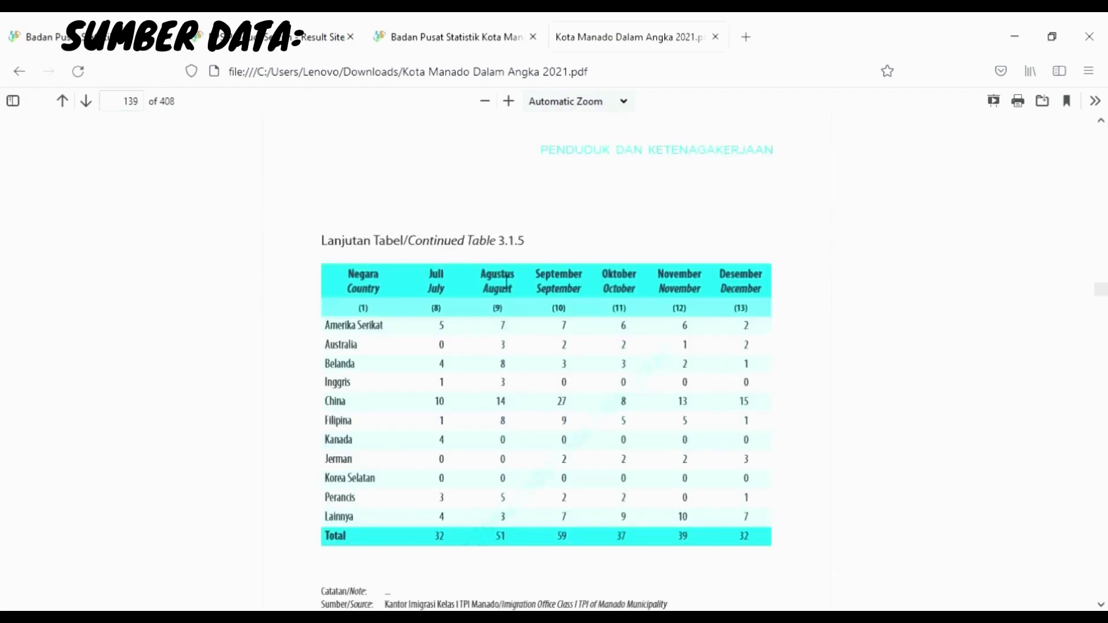
Step: Examine Table 3.1.5 on foreigners' visitation licences in 2020 across PDF pages 138 and 139
scroll(505, 283, "down", 2)
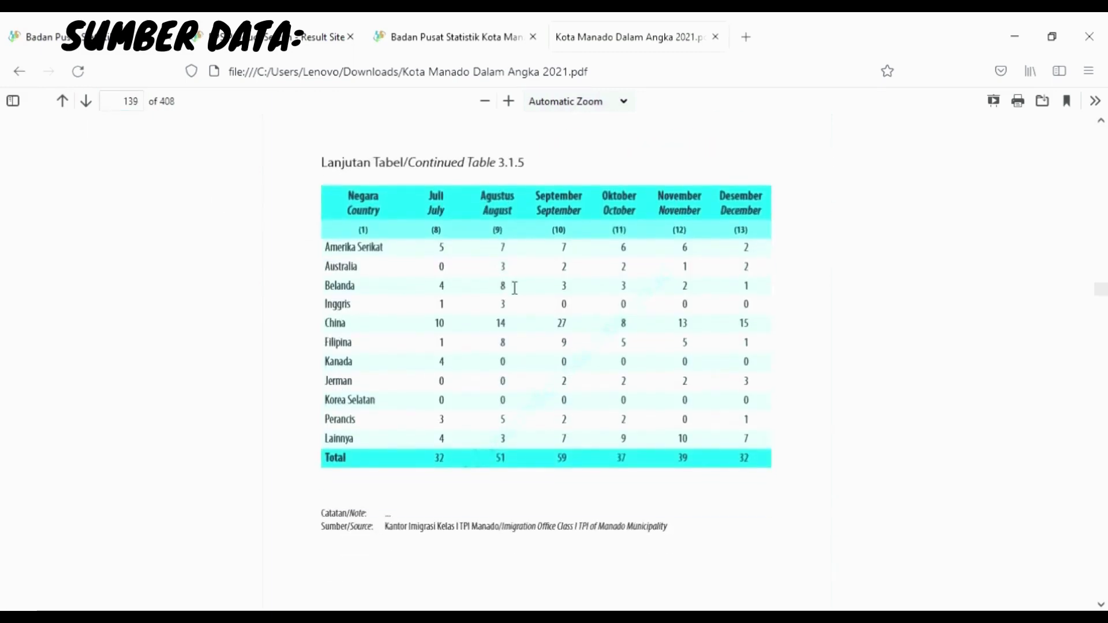
scroll(515, 287, "up", 15)
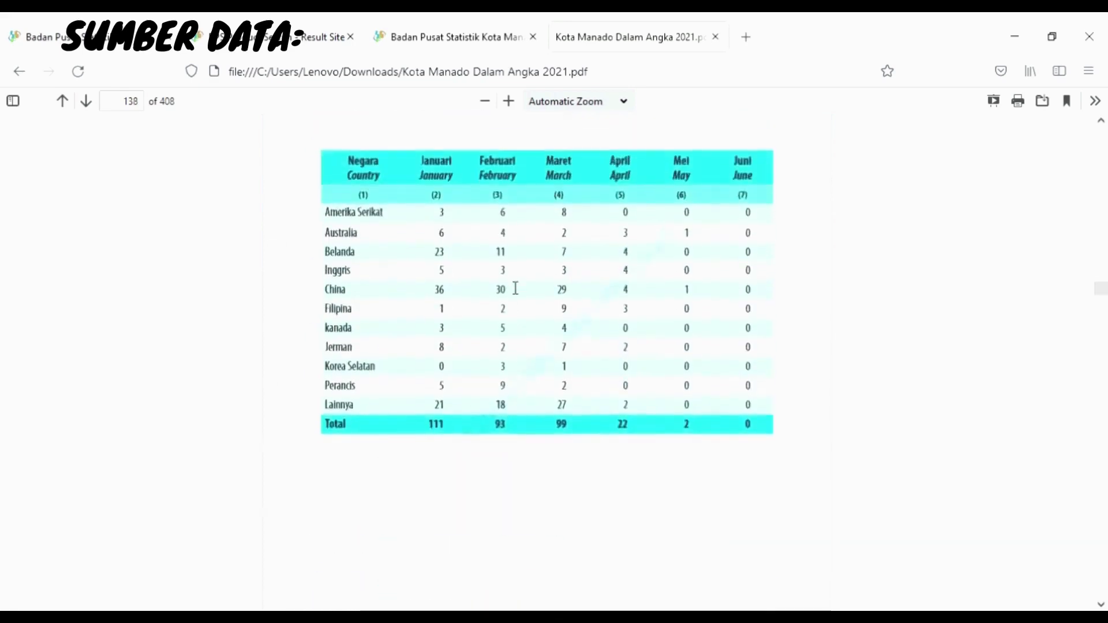
scroll(516, 289, "up", 2)
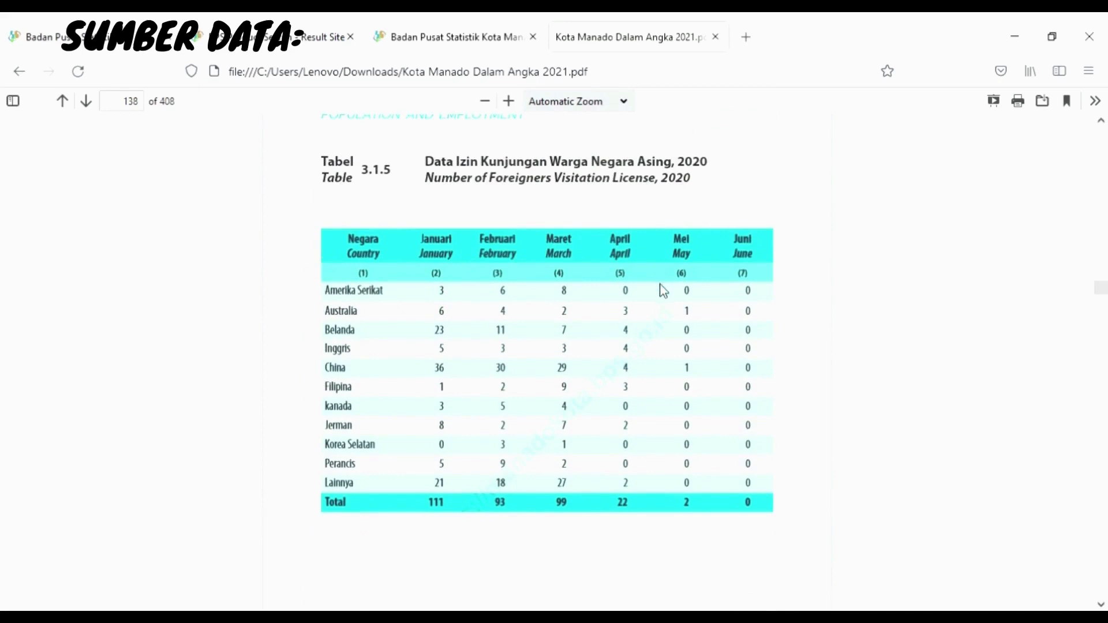
scroll(661, 289, "down", 10)
scroll(662, 289, "down", 3)
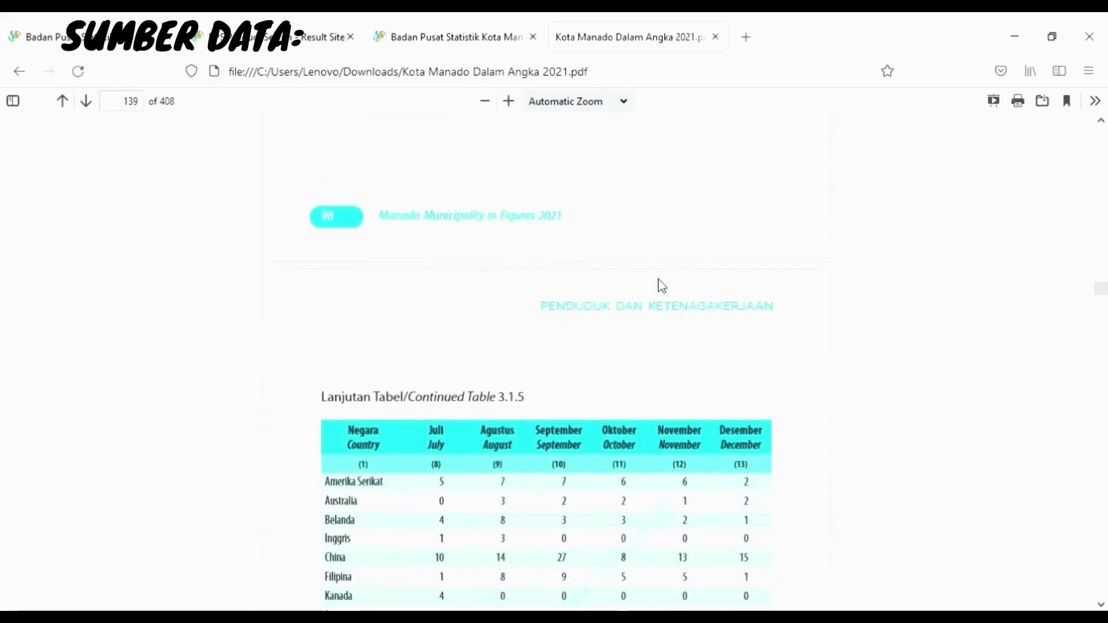
scroll(661, 286, "up", 1)
scroll(662, 286, "up", 4)
scroll(662, 285, "down", 5)
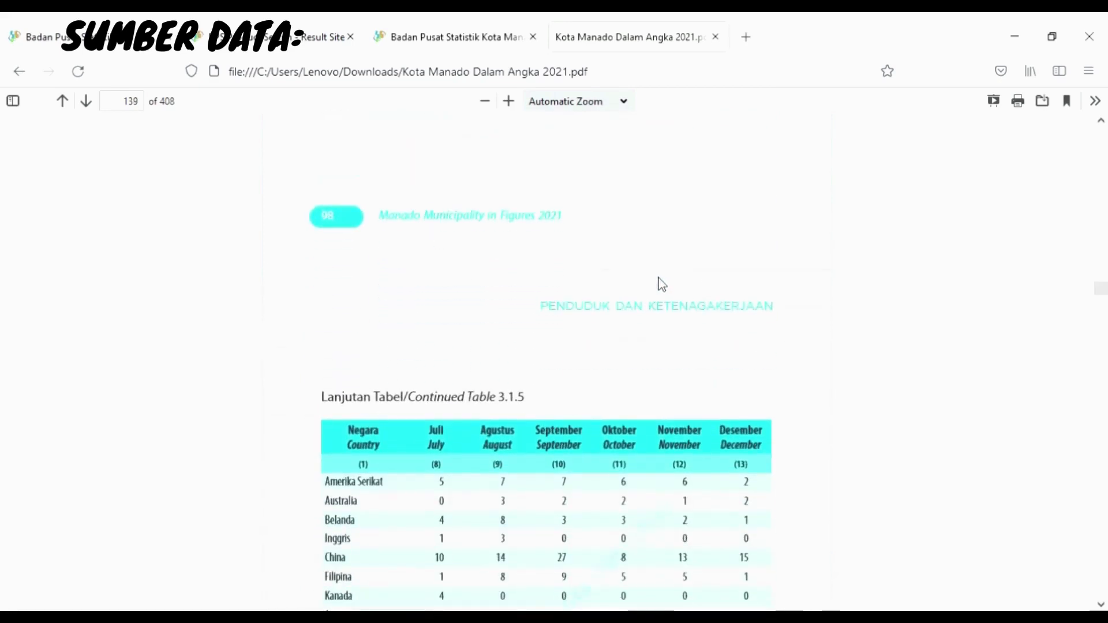
scroll(658, 289, "up", 9)
scroll(652, 291, "up", 7)
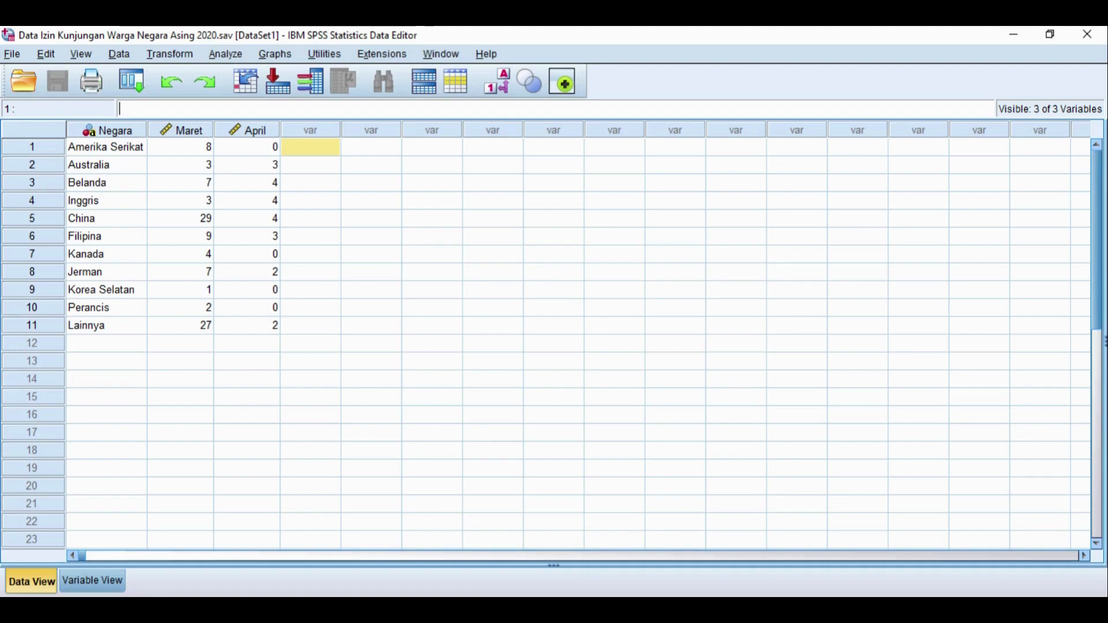
Step: Start an Explore analysis with Maret and April as the dependent variables
key("alt+a")
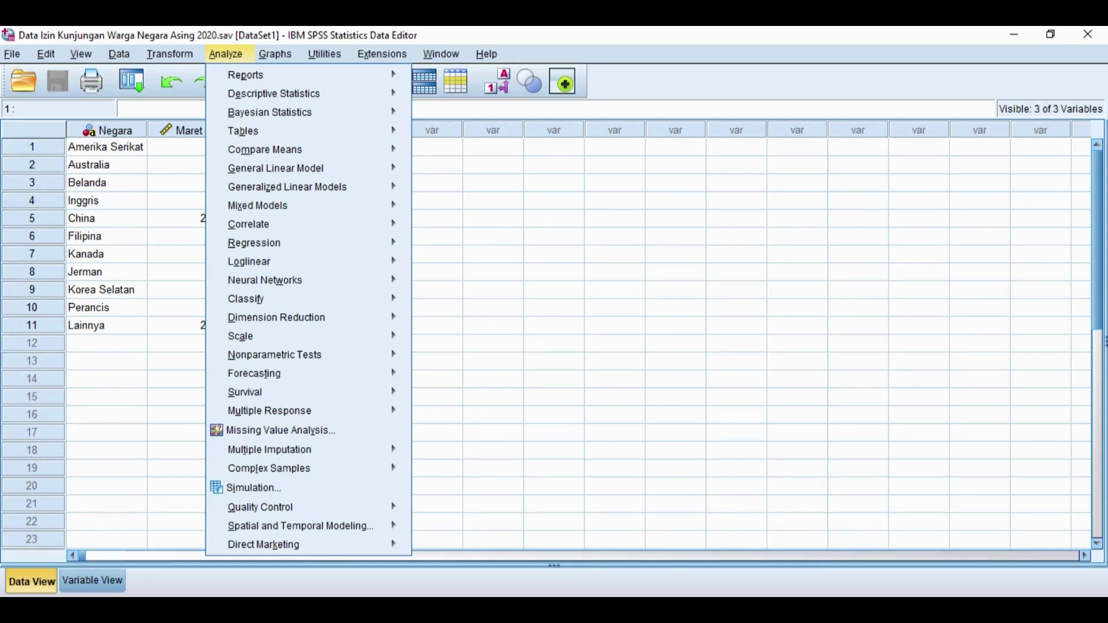
mouse_move(275, 355)
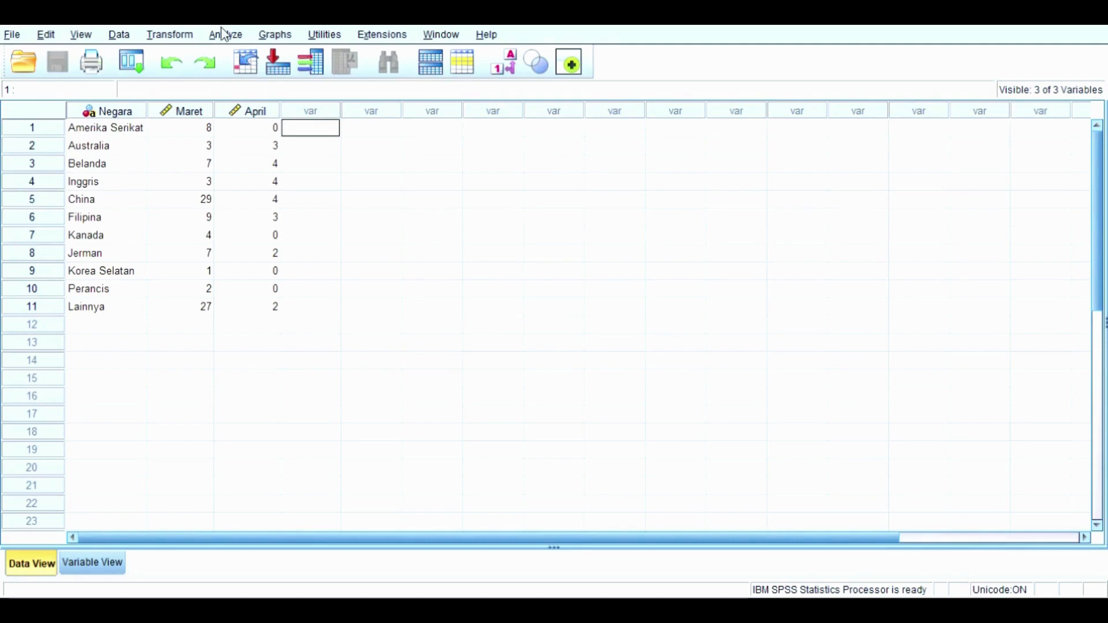
left_click(225, 34)
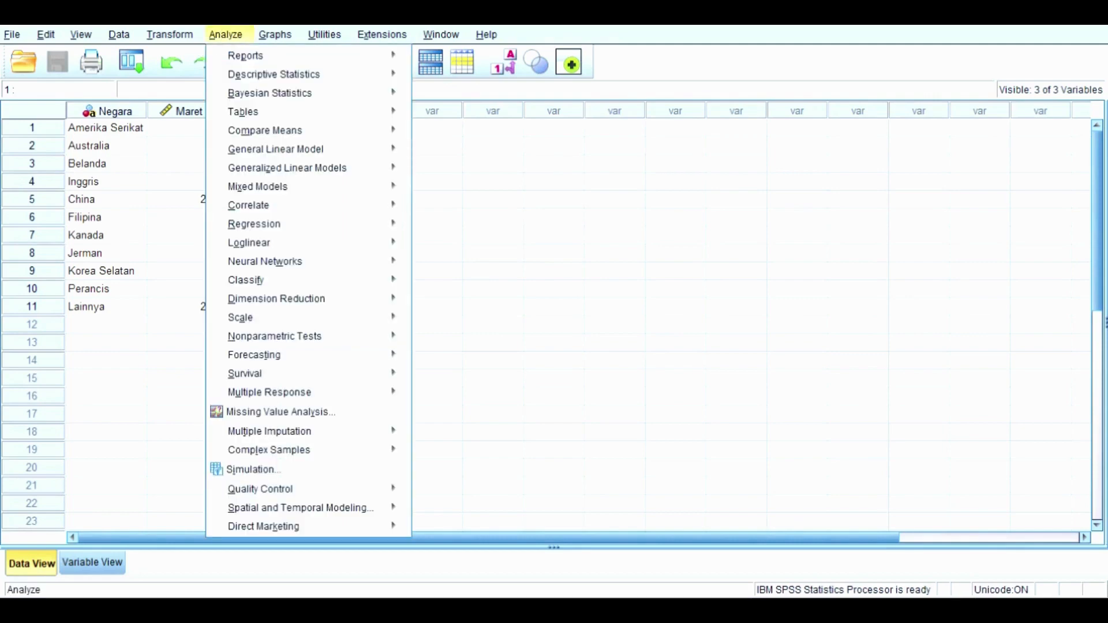
mouse_move(287, 83)
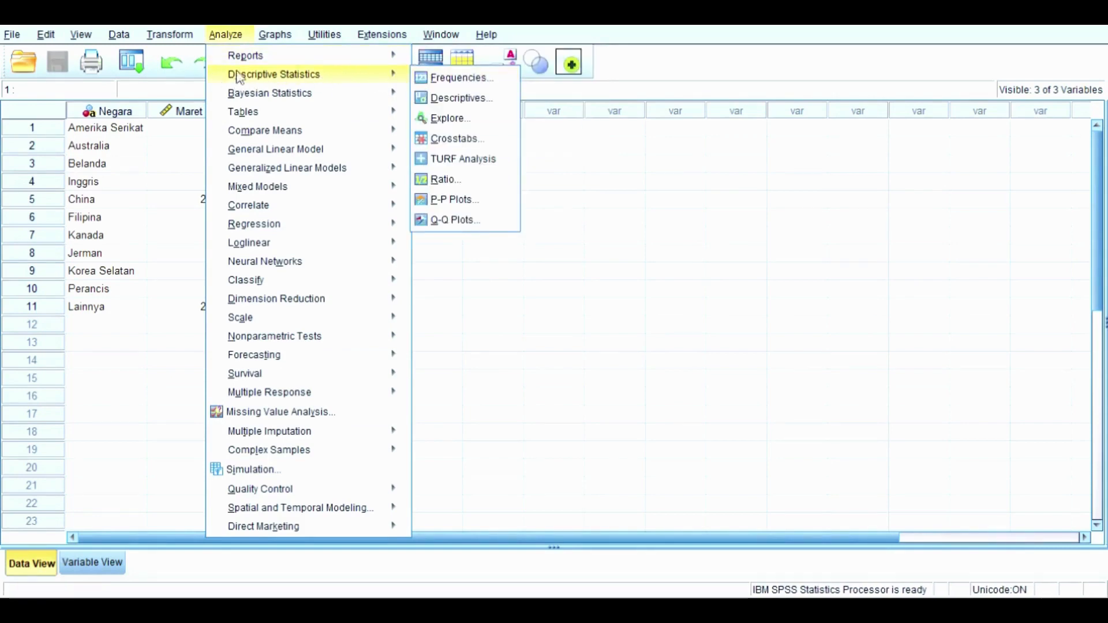
left_click(445, 118)
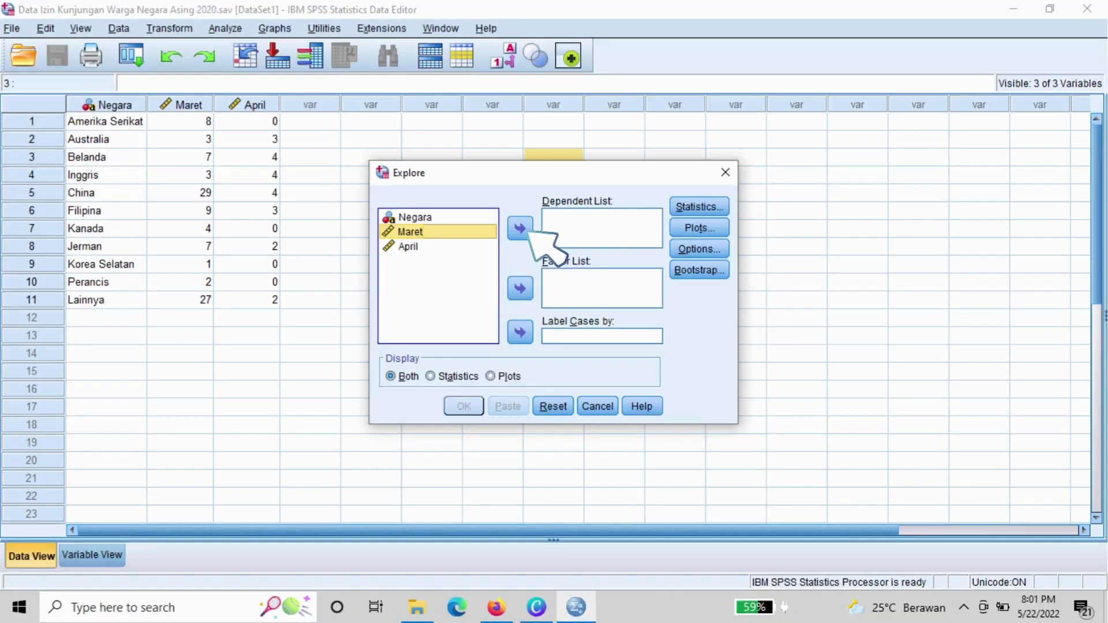
left_click(519, 227)
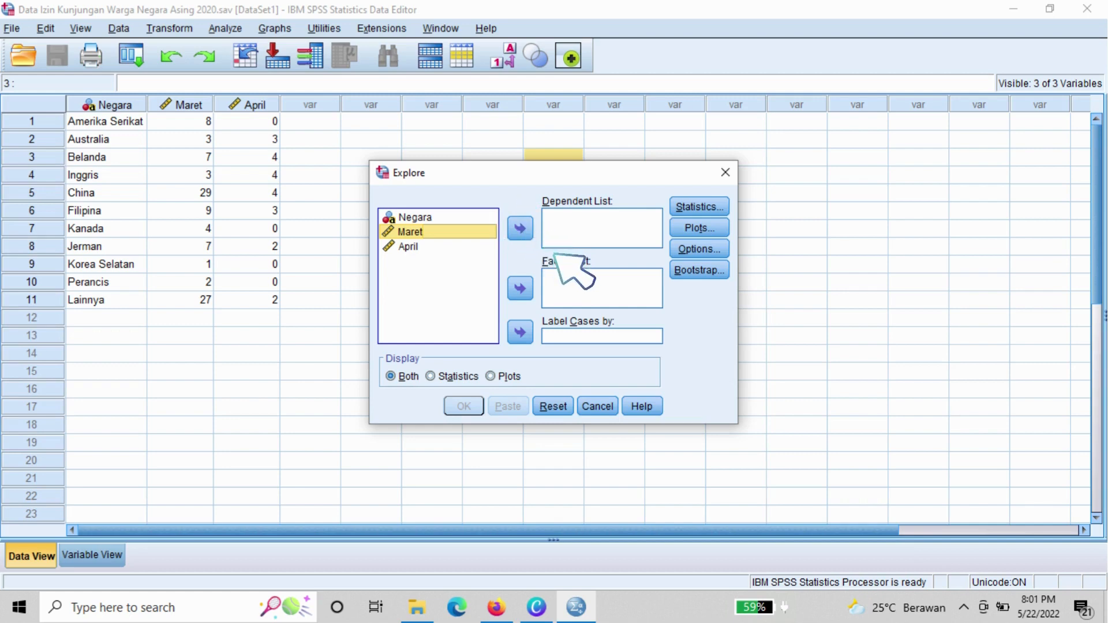
left_click(520, 228)
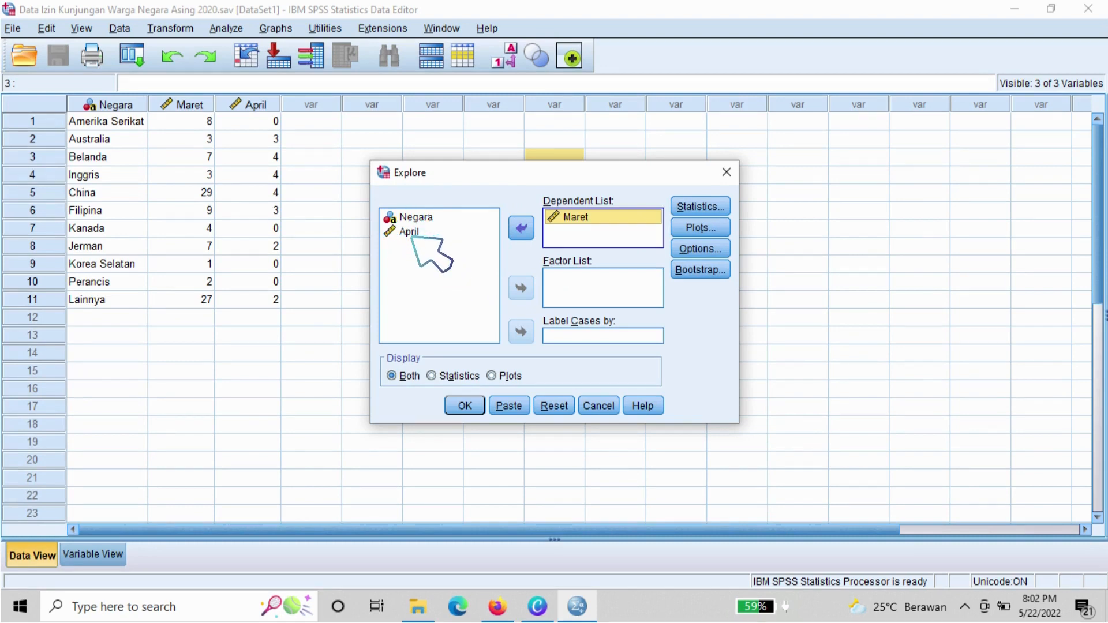
left_click(410, 233)
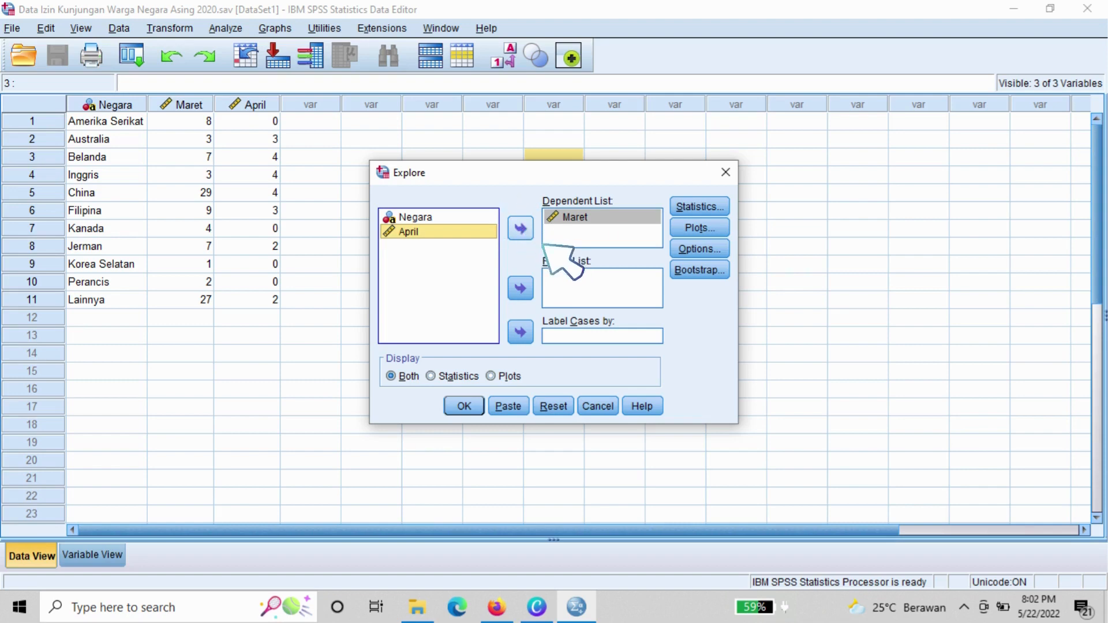
left_click(520, 228)
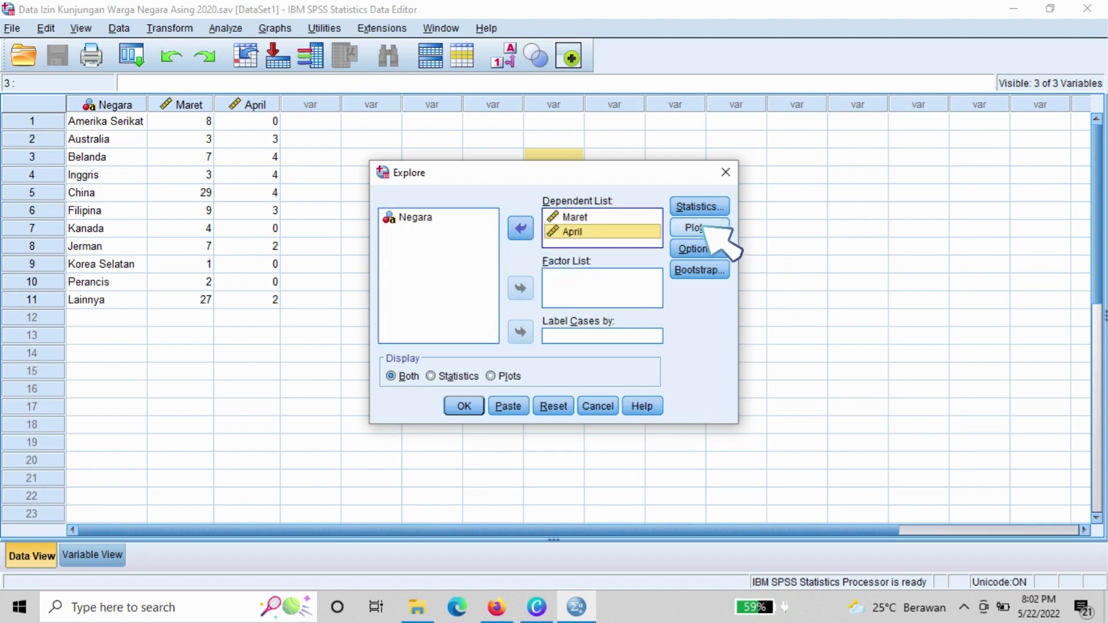
Step: Include normality plots with tests in the Explore analysis and run it
left_click(699, 225)
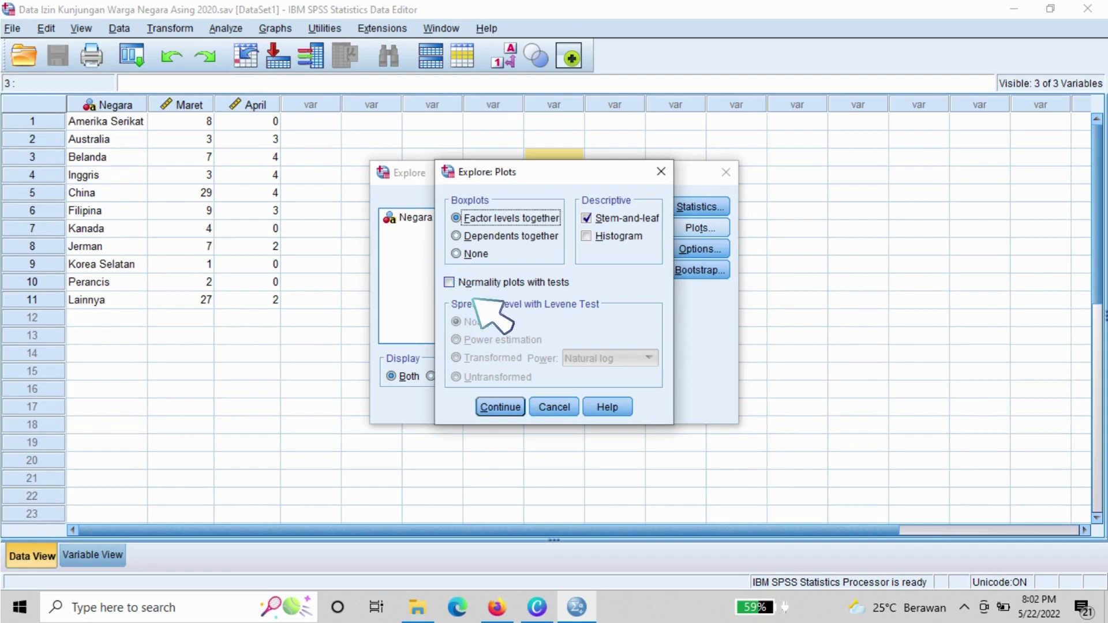
left_click(468, 283)
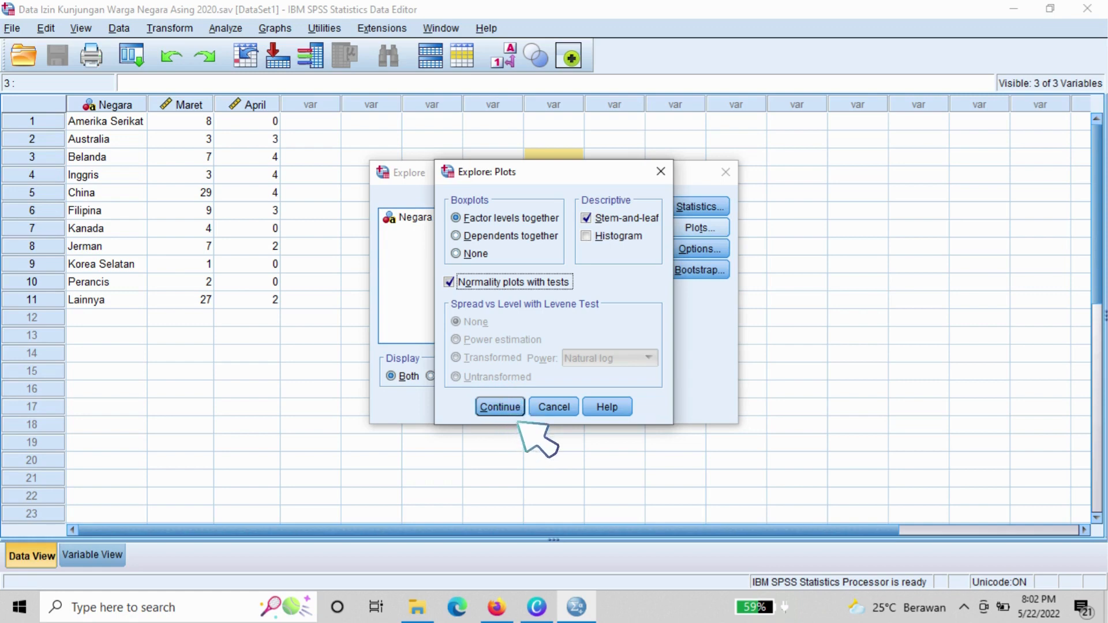
left_click(516, 410)
left_click(464, 405)
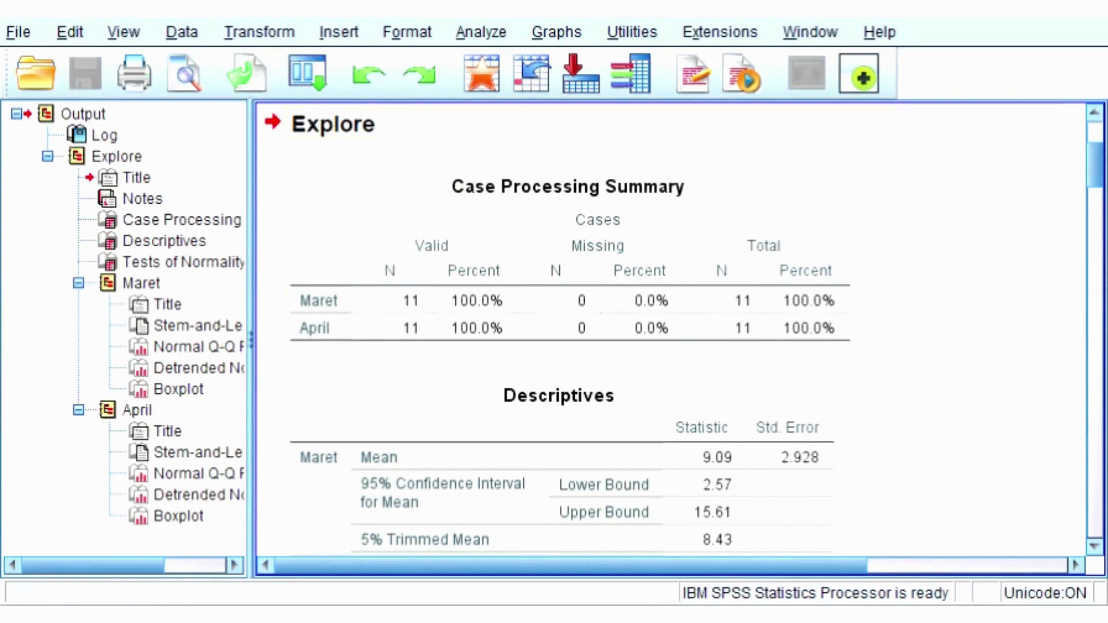
Step: Examine the Descriptives and Tests of Normality tables for Maret and April in the Explore output
scroll(413, 211, "down", 8)
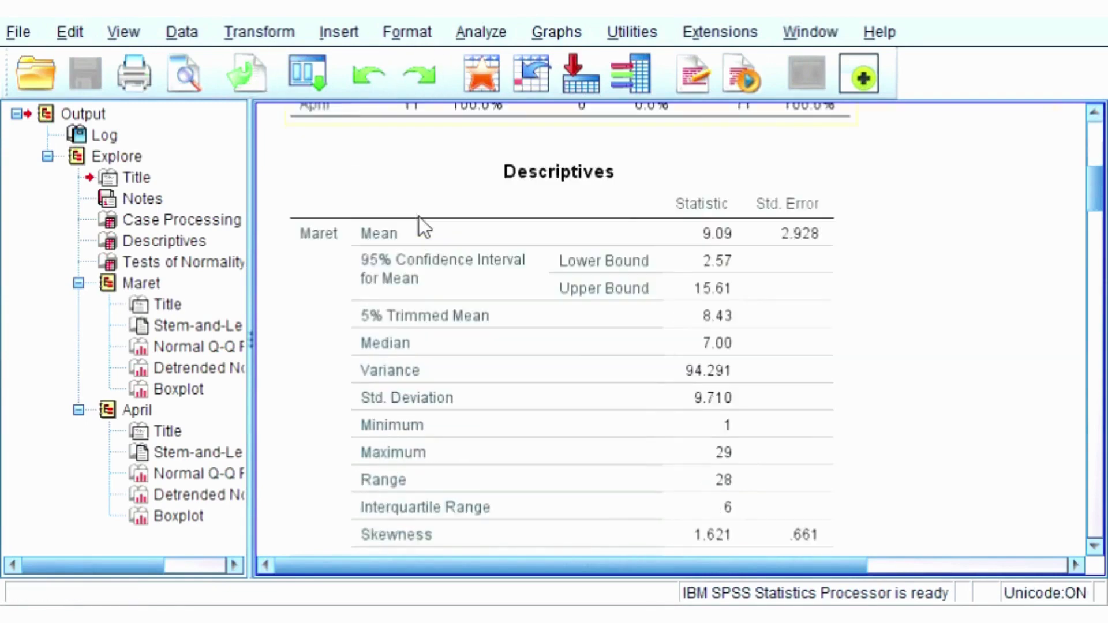
scroll(452, 208, "down", 2)
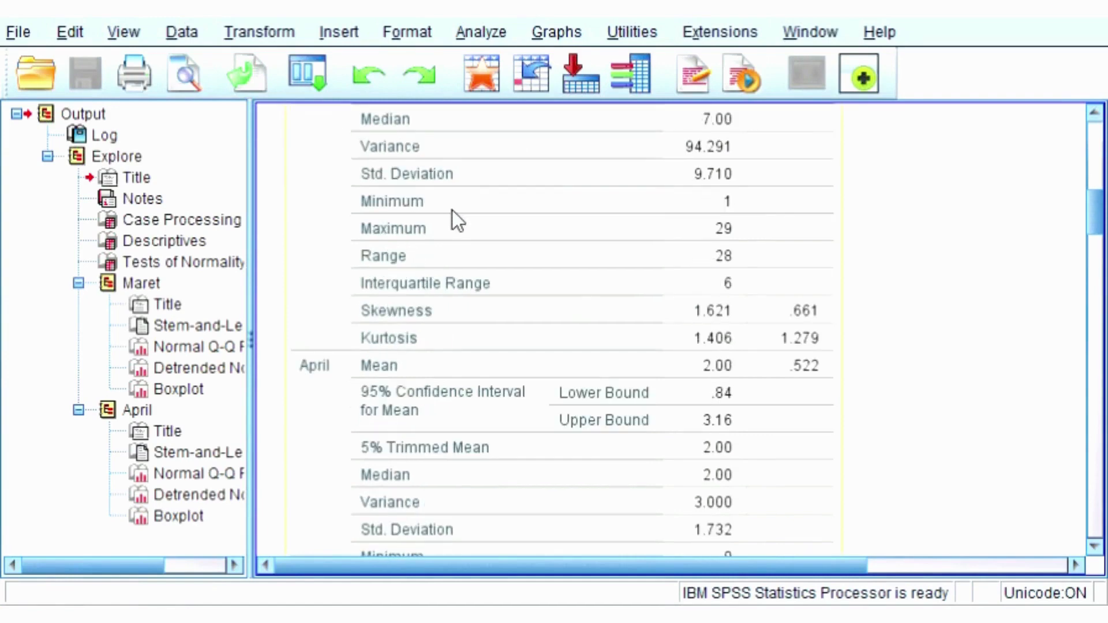
scroll(450, 216, "down", 4)
scroll(448, 243, "down", 2)
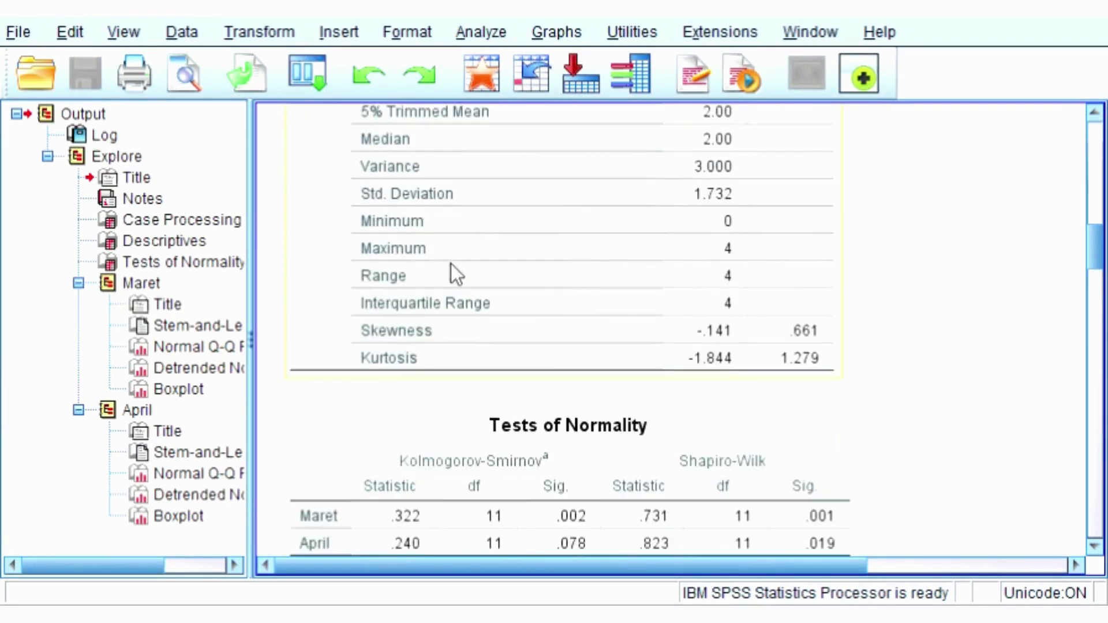
scroll(549, 297, "down", 2)
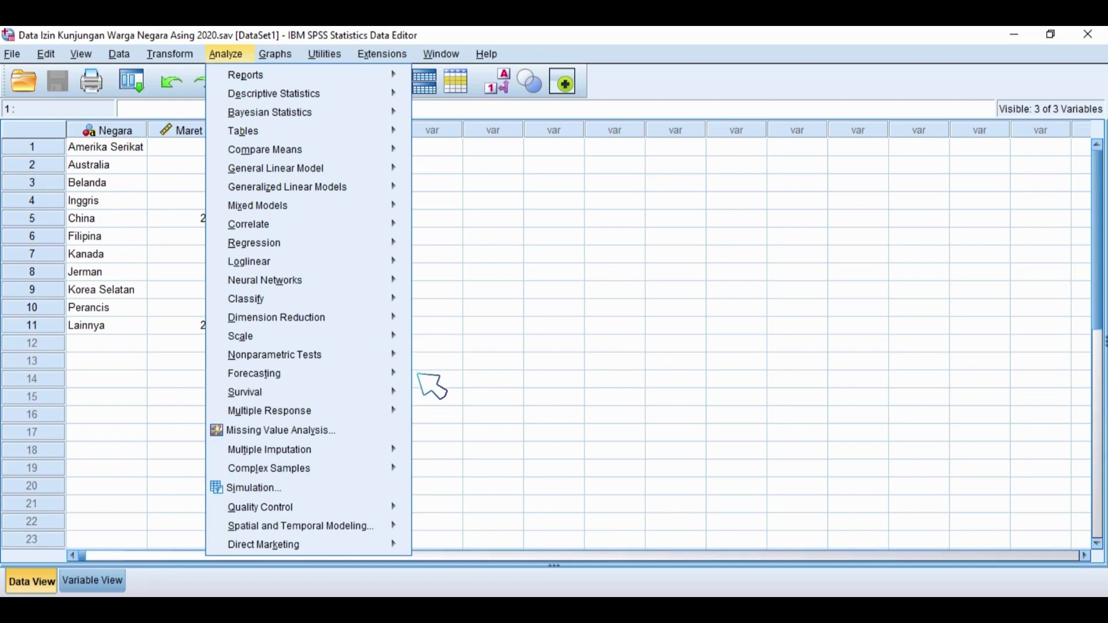
Step: Open the legacy nonparametric test for 2 Related Samples on the visitor licence dataset
left_click(395, 353)
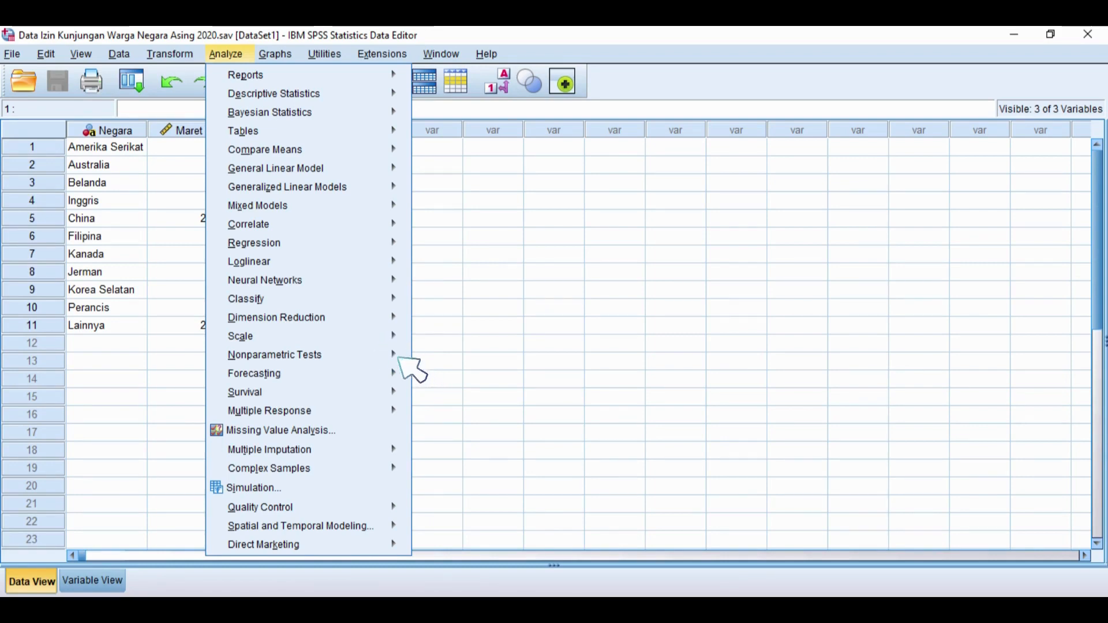
mouse_move(407, 362)
left_click(559, 416)
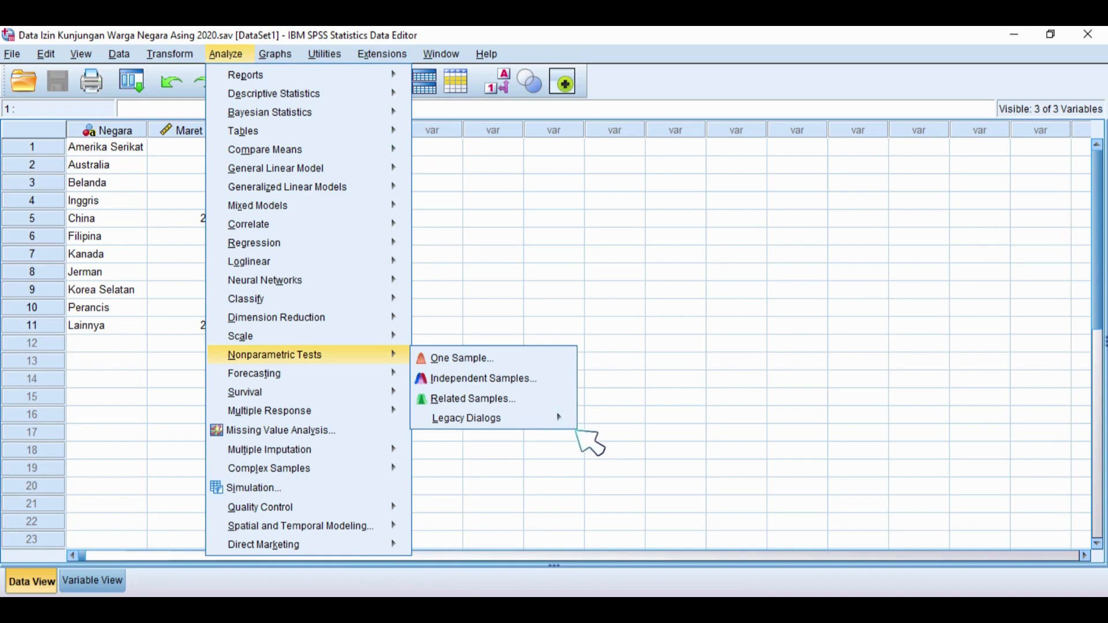
left_click(558, 417)
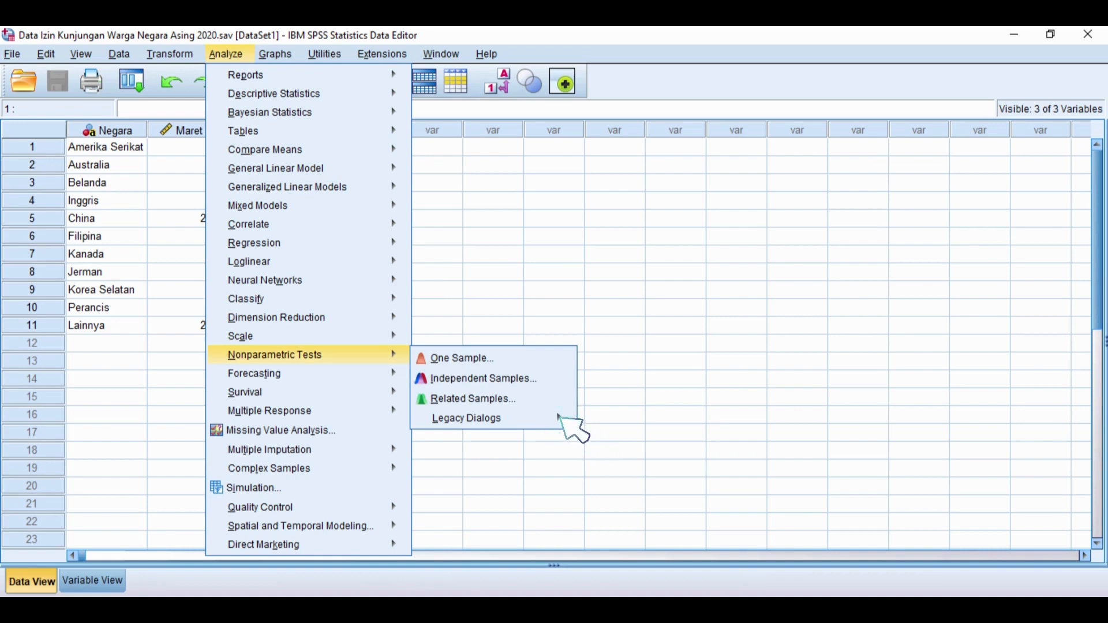
left_click(565, 421)
left_click(560, 417)
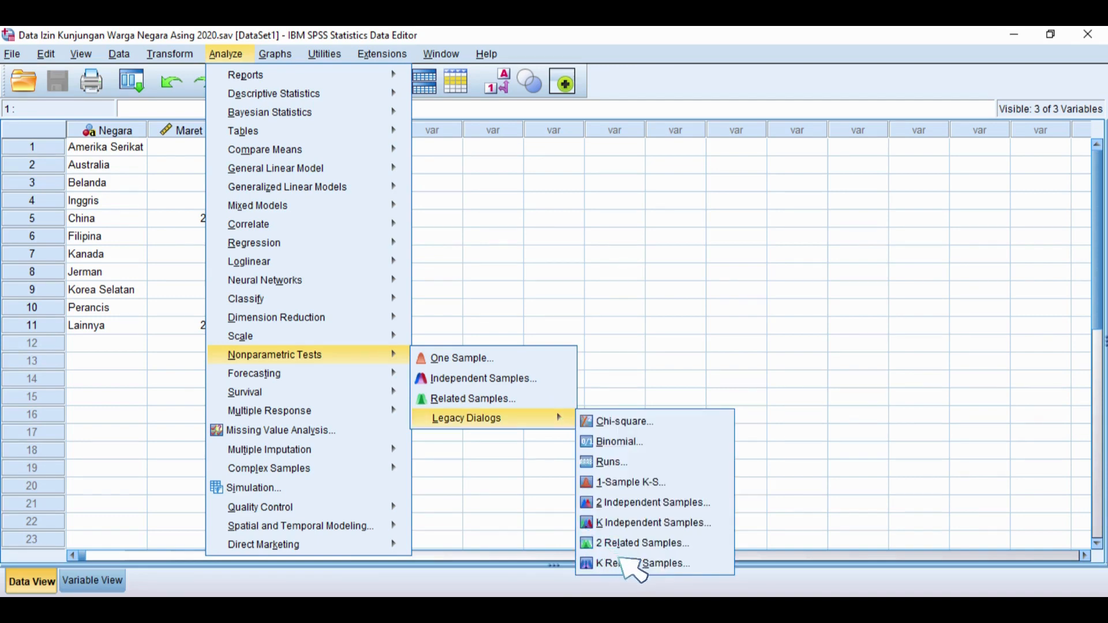
left_click(602, 542)
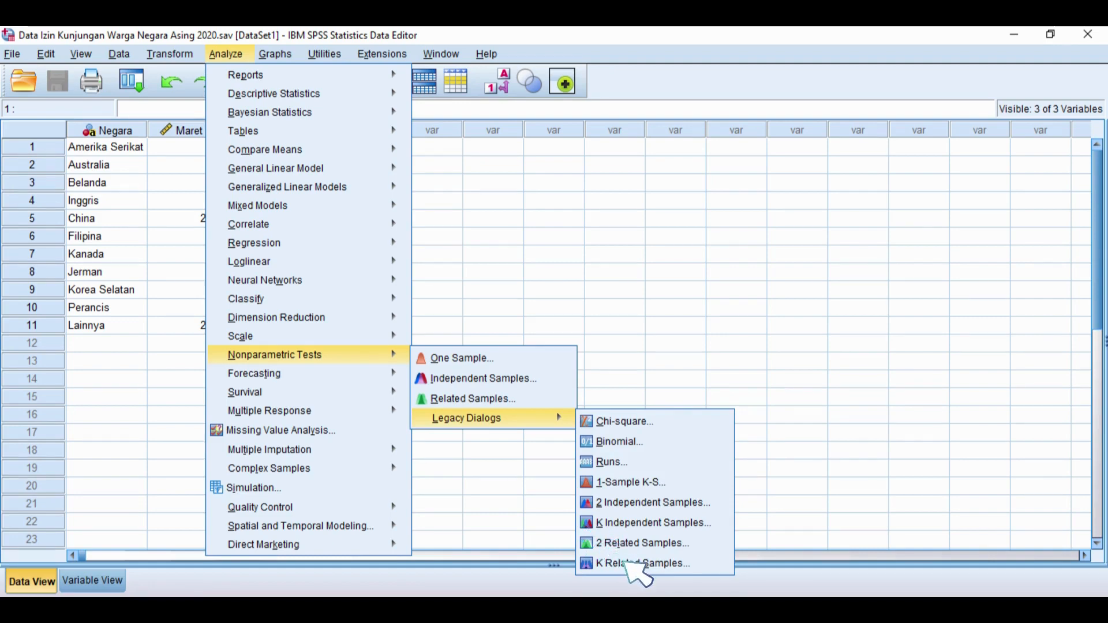
left_click(601, 543)
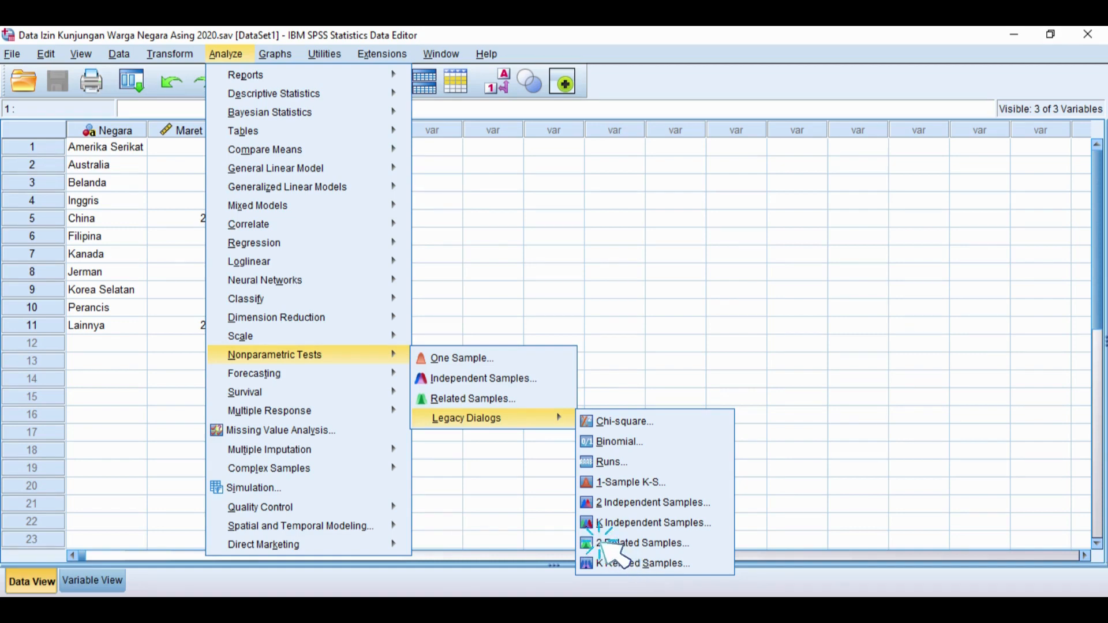
left_click(613, 543)
Step: Pair Maret with April as Variable1 and Variable2, run the Wilcoxon test and view its Ranks and Test Statistics tables
left_click(381, 237)
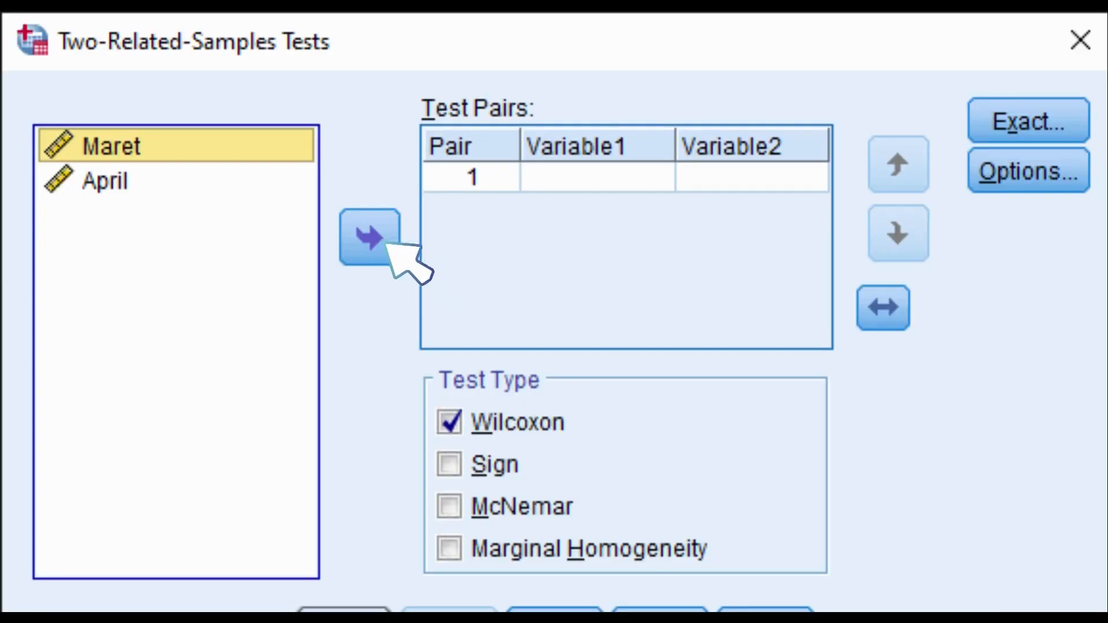
left_click(384, 237)
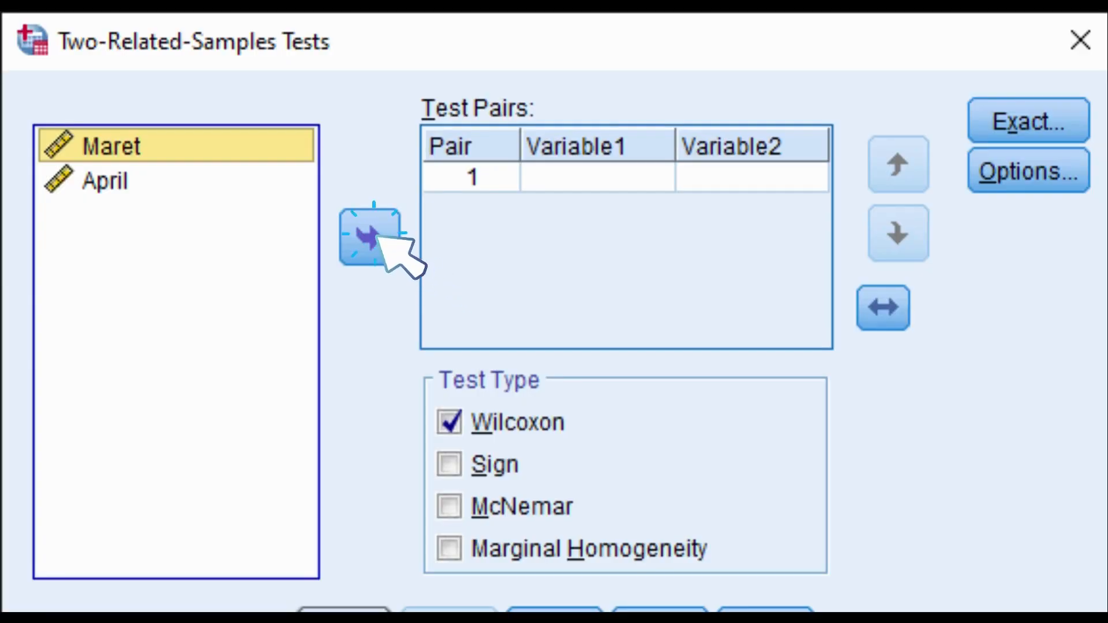
left_click(385, 239)
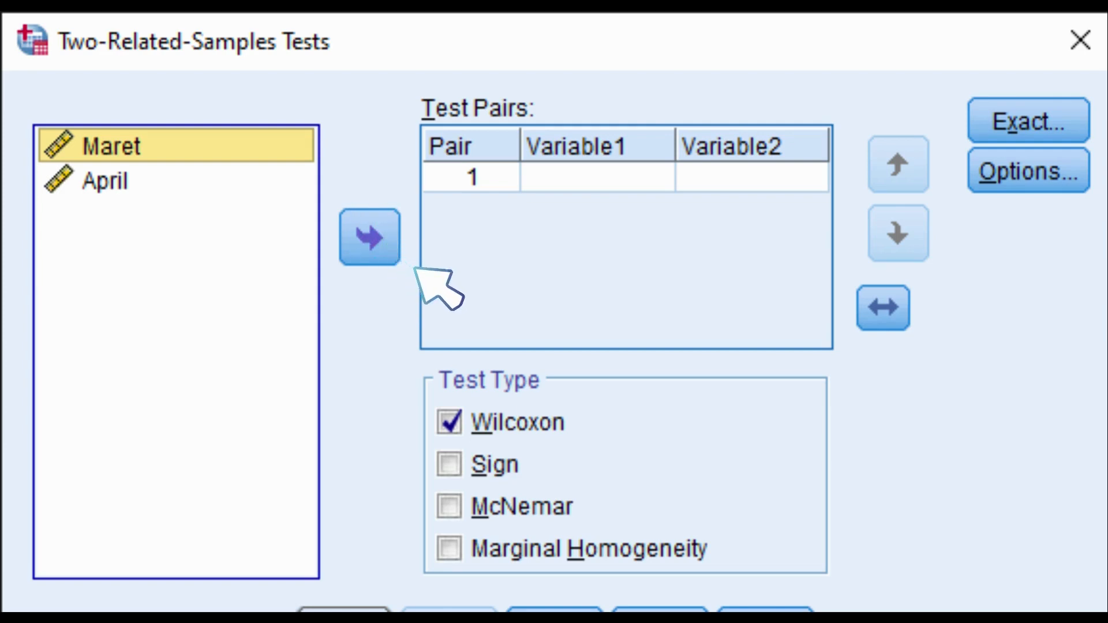
left_click(374, 234)
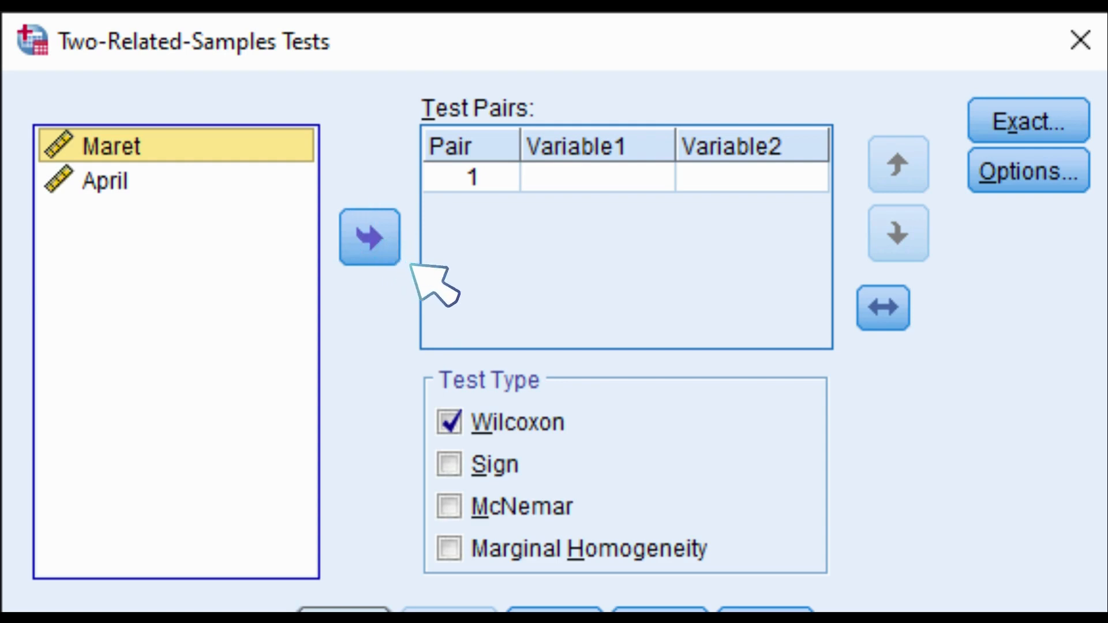
left_click(378, 237)
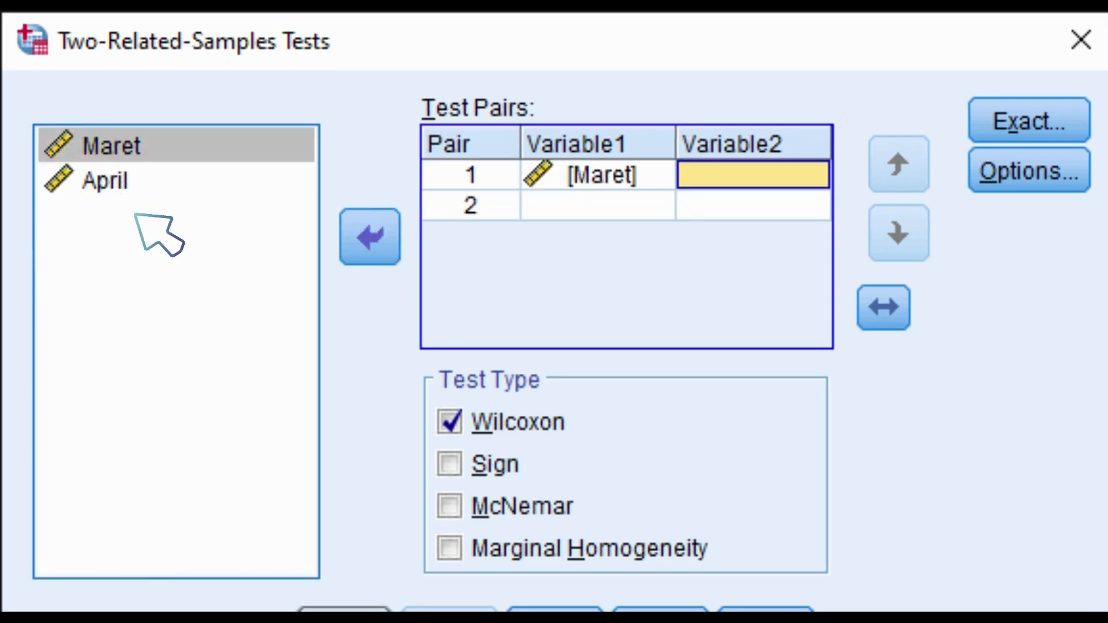
left_click(97, 180)
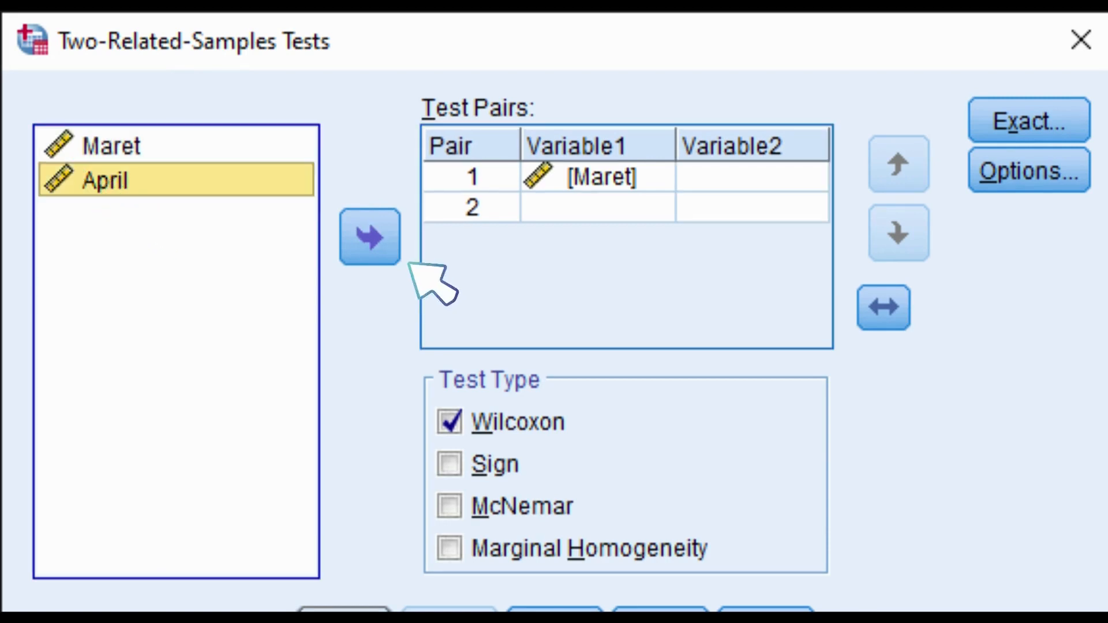
left_click(374, 236)
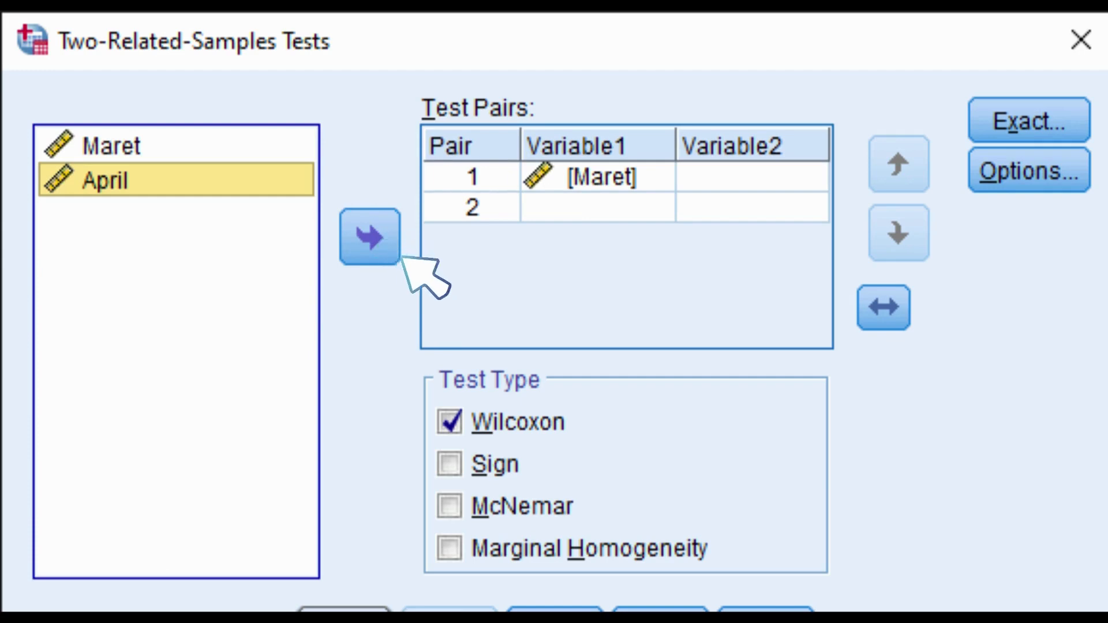
left_click(370, 236)
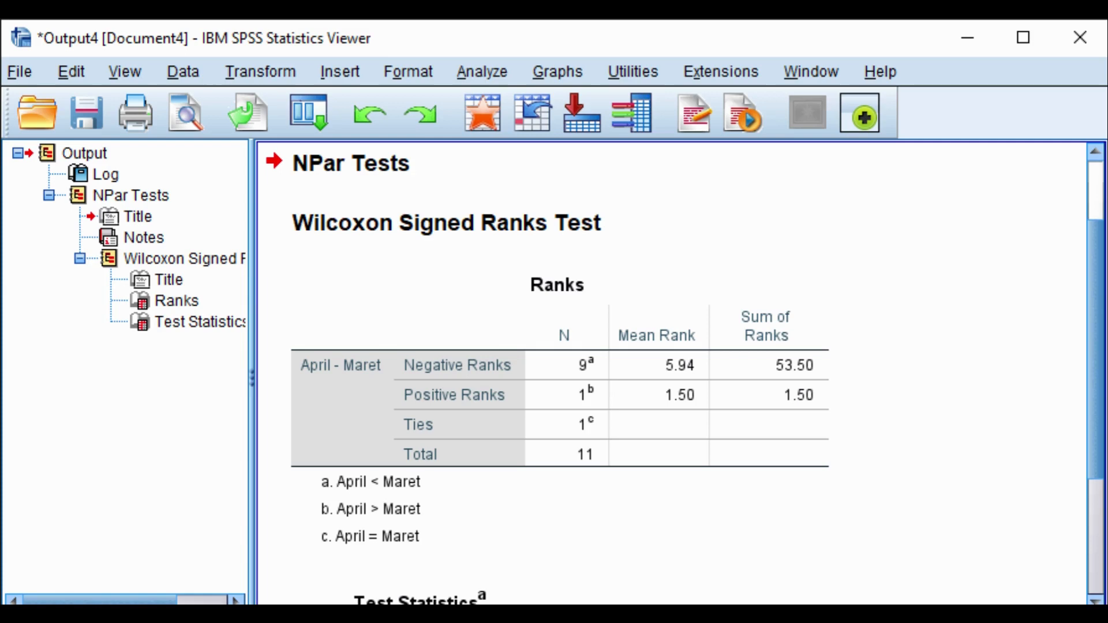
scroll(672, 373, "down", 3)
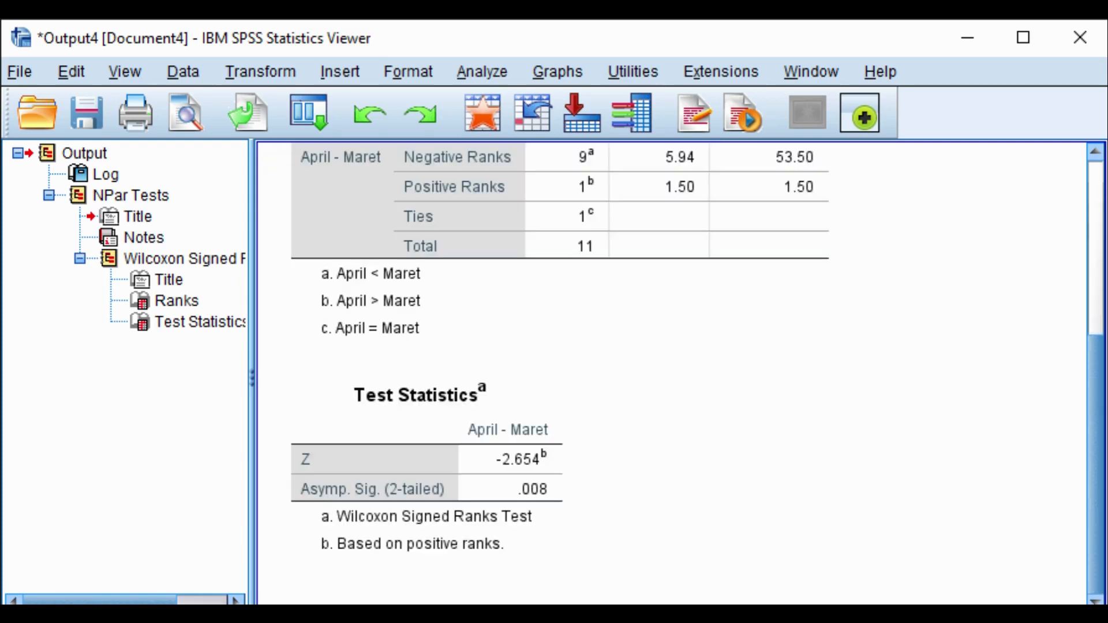